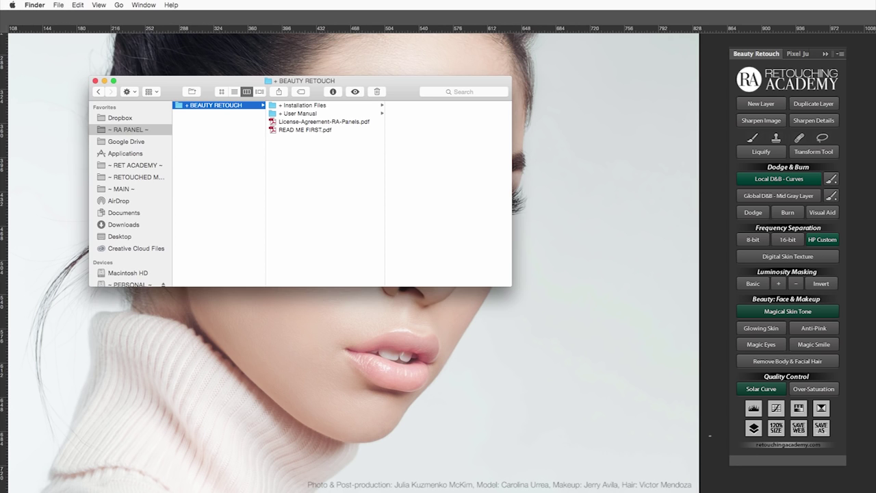
Browse the User Manual folder, previewing the License Agreement and READ ME FIRST PDFs
click(296, 106)
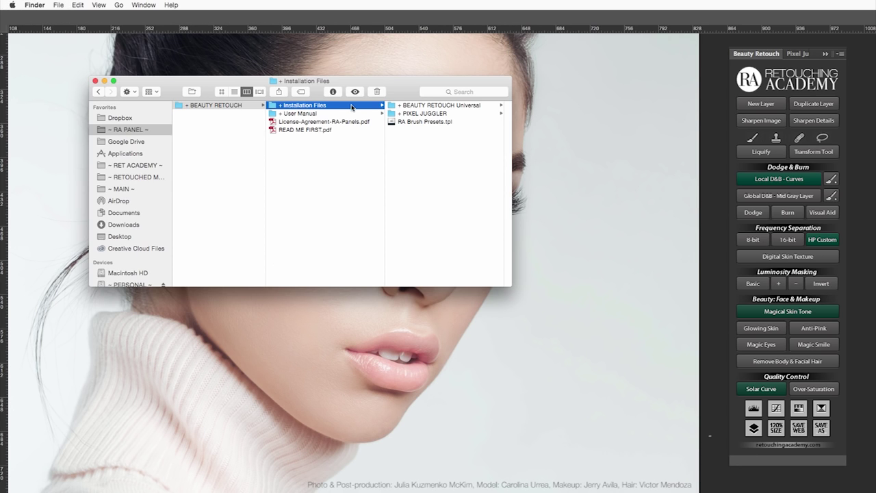
click(329, 114)
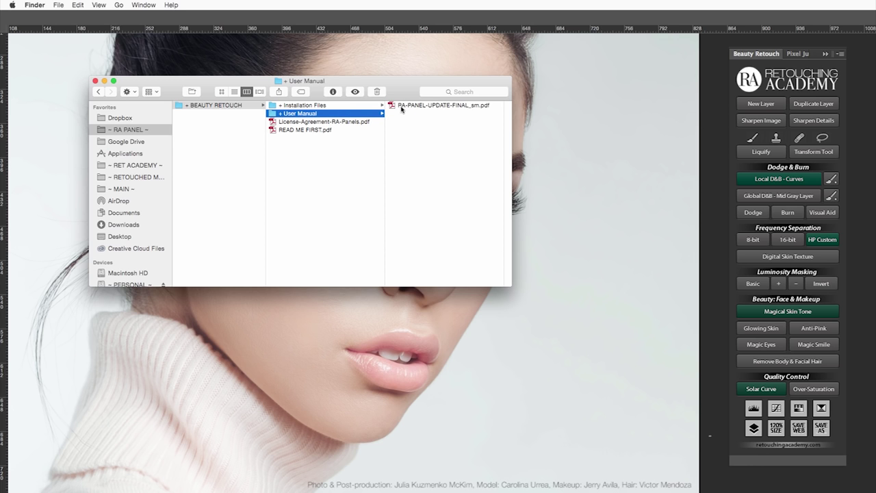
click(336, 122)
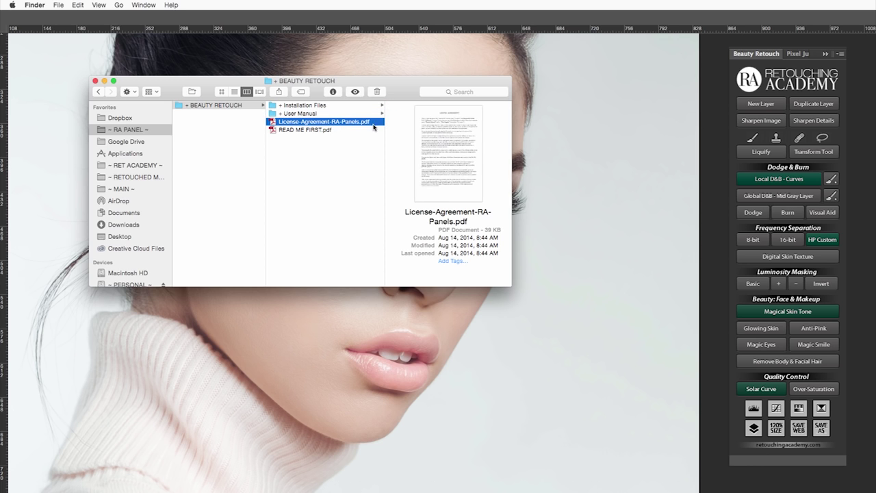
click(313, 131)
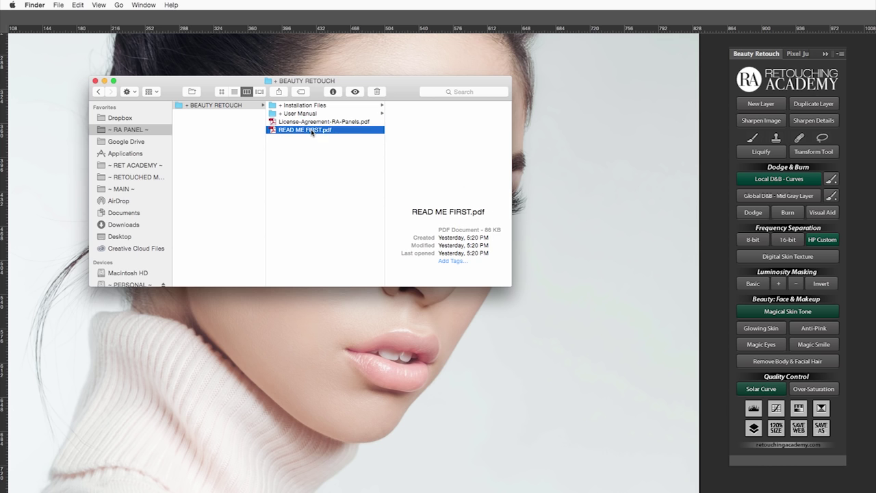
click(298, 114)
Page through the RA-PANEL-UPDATE-FINAL_sm.pdf manual preview, then return to Installation Files
click(406, 106)
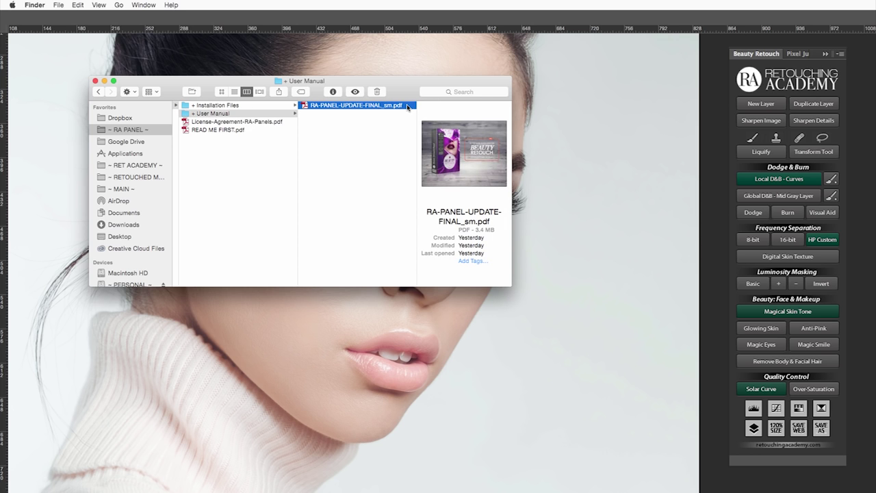
click(472, 174)
click(472, 174)
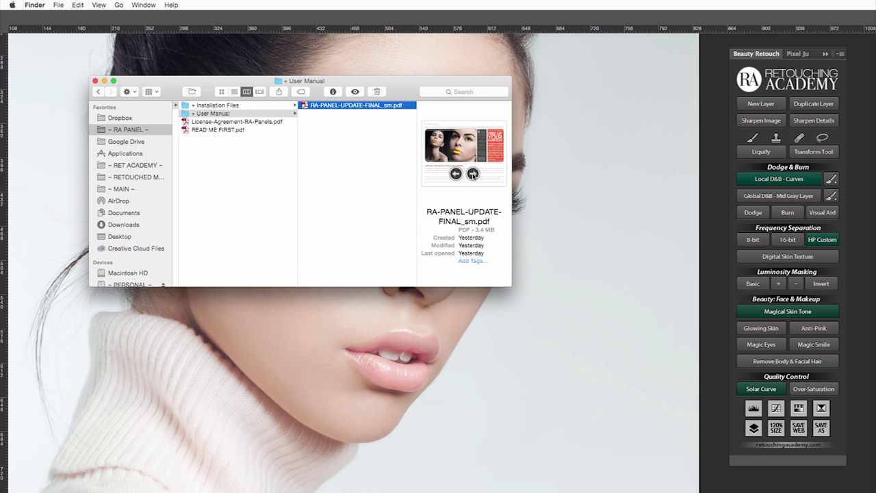
click(472, 174)
click(472, 174)
click(472, 174)
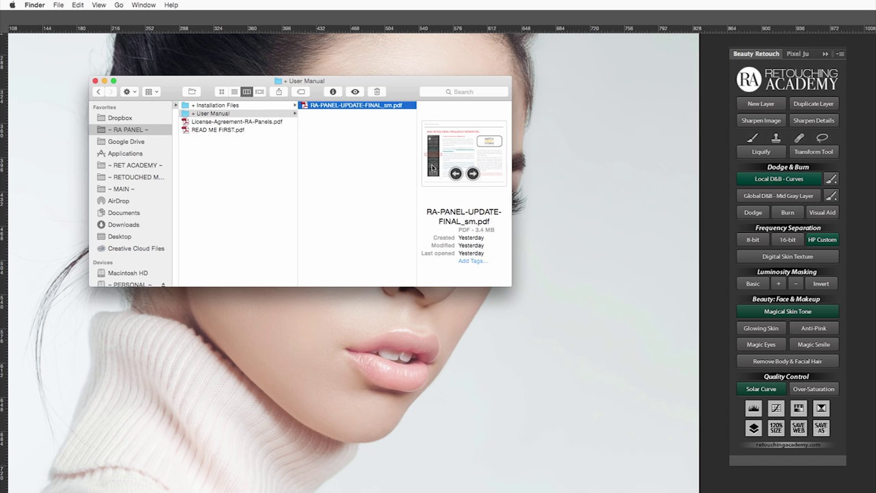
click(239, 106)
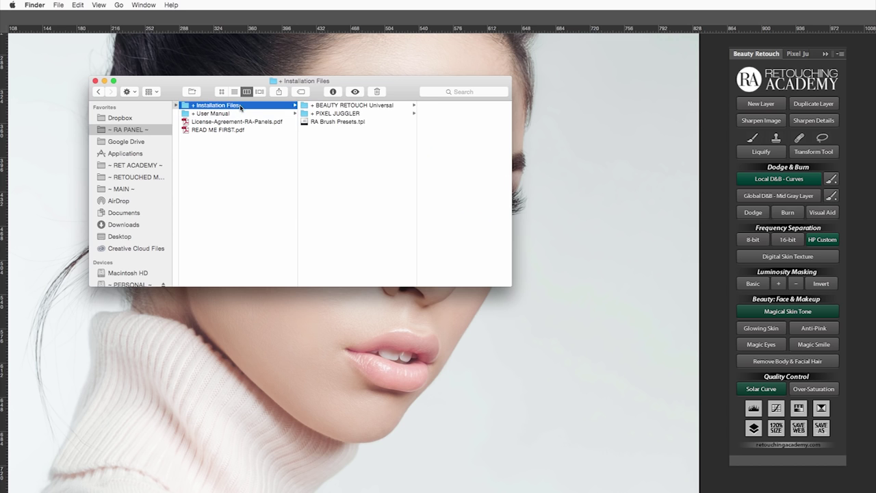
Inspect the BeautyRetouch_Uni_2.0.zxp in BEAUTY RETOUCH Universal and the PIXEL JUGGLER folder
click(341, 106)
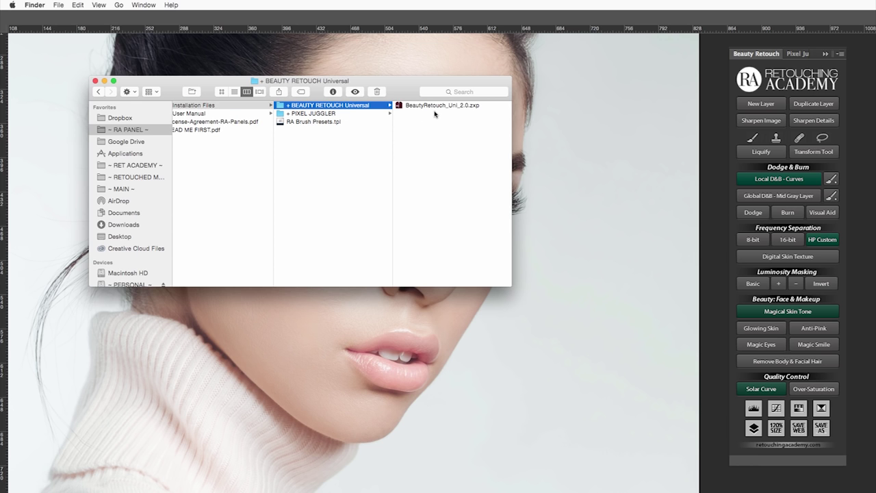
click(439, 105)
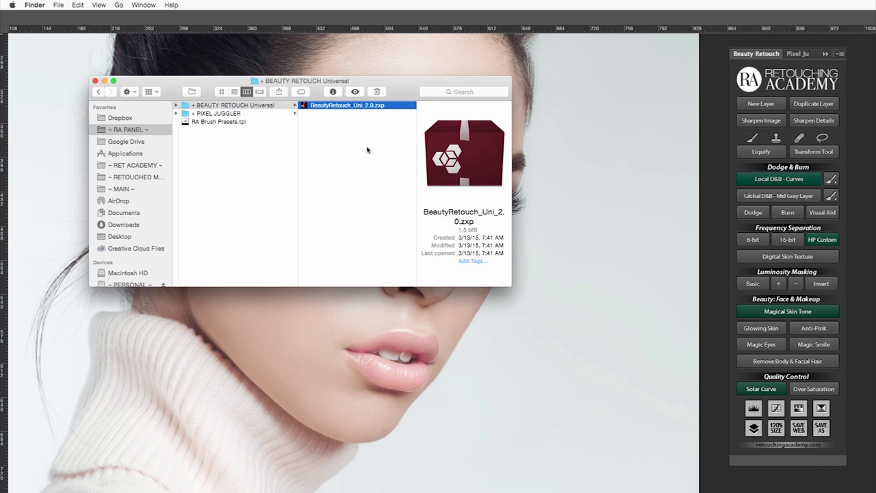
click(239, 114)
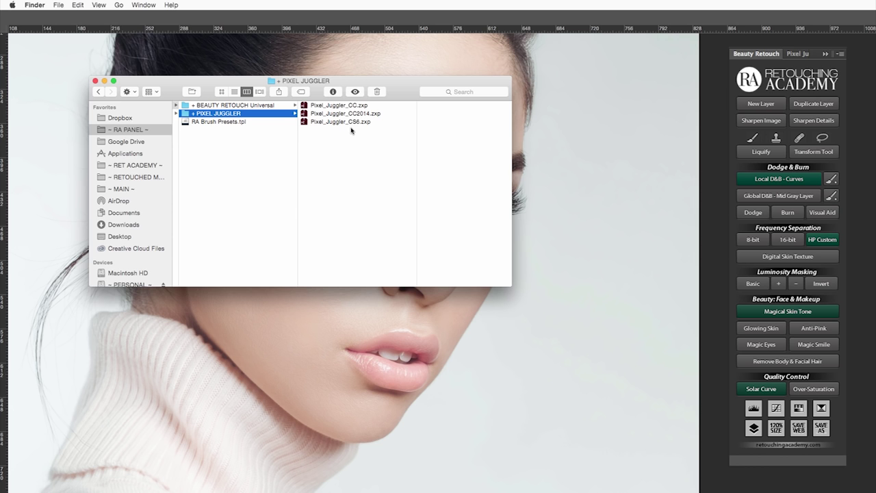
Preview RA Brush Presets.tpl and load it into Photoshop
click(246, 122)
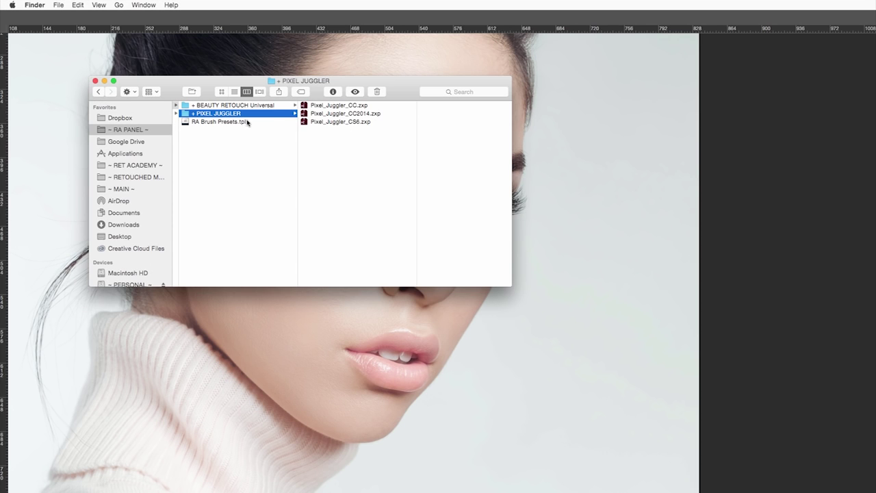
click(245, 122)
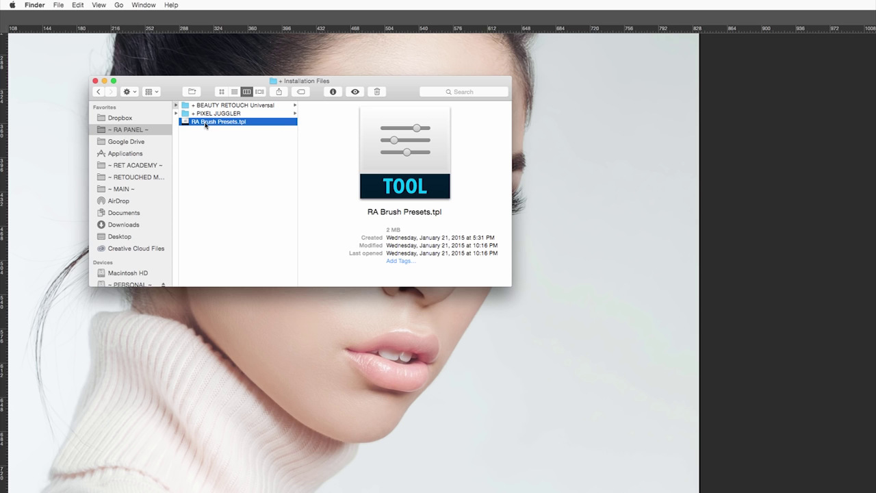
double_click(207, 123)
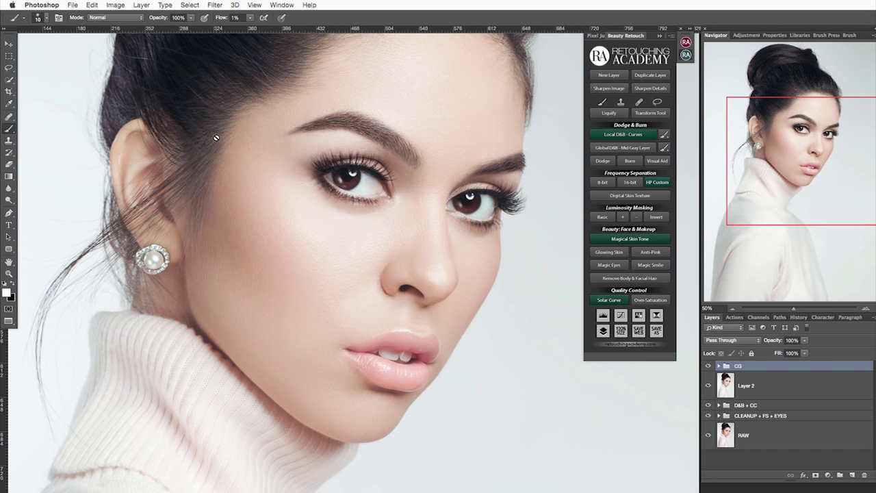
Apply the RA D&B Global 300px brush preset from the tool preset list
click(25, 18)
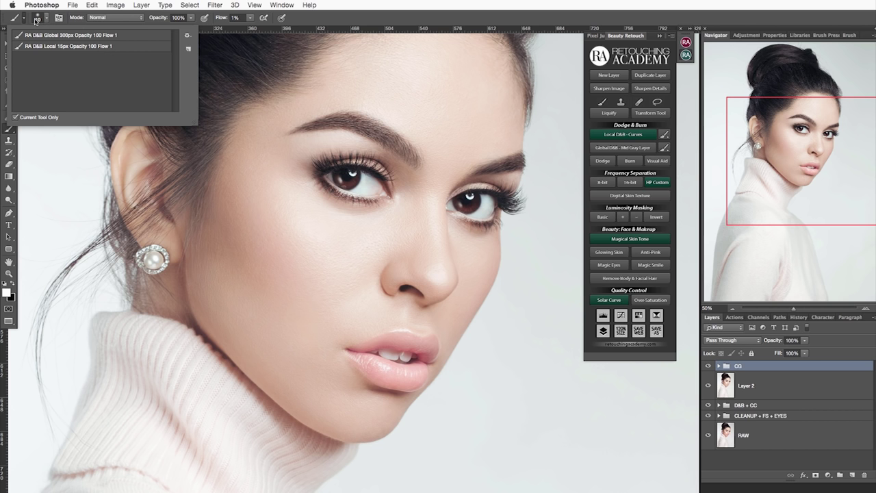
click(746, 386)
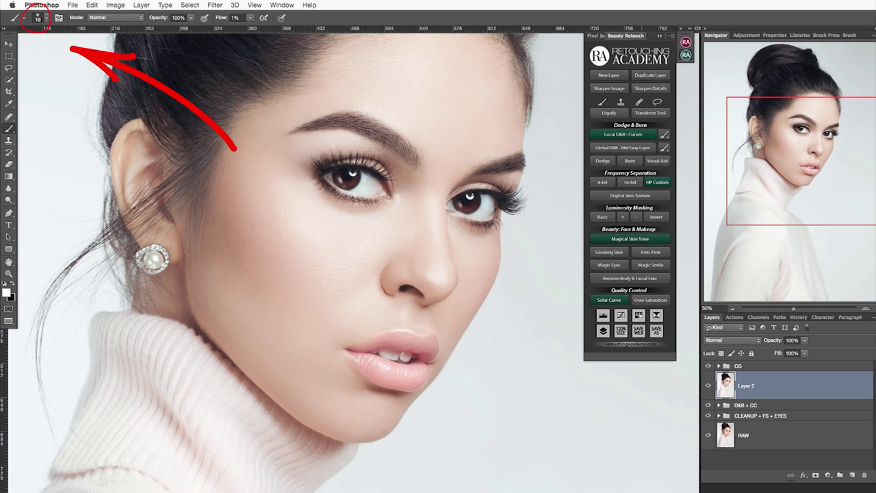
click(664, 147)
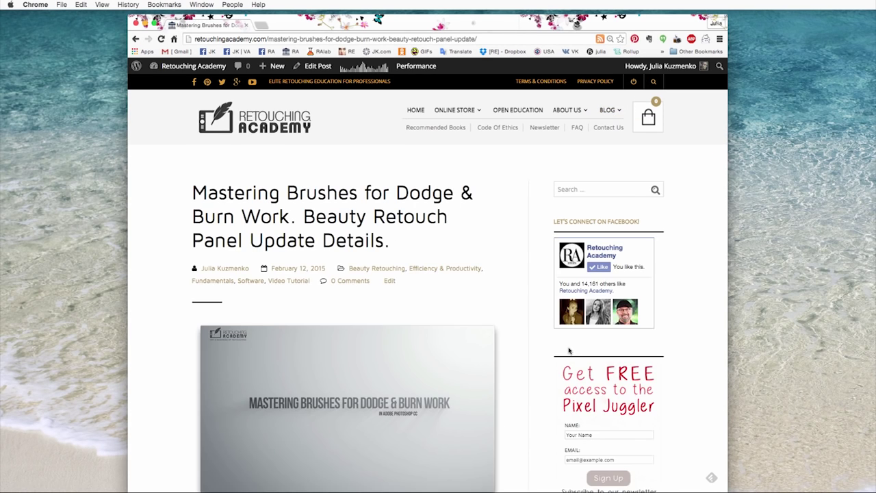
Scroll down the blog post and play the embedded dodge and burn video
scroll(549, 363, down, 3)
scroll(548, 367, down, 10)
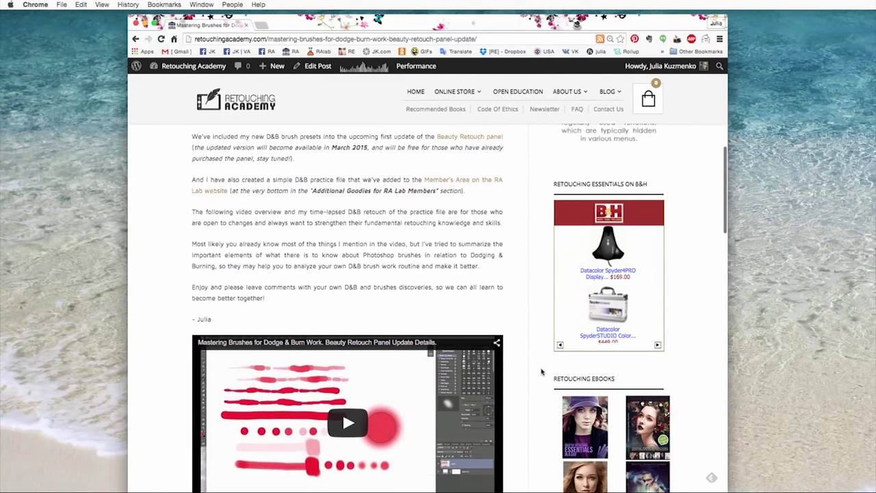
click(343, 393)
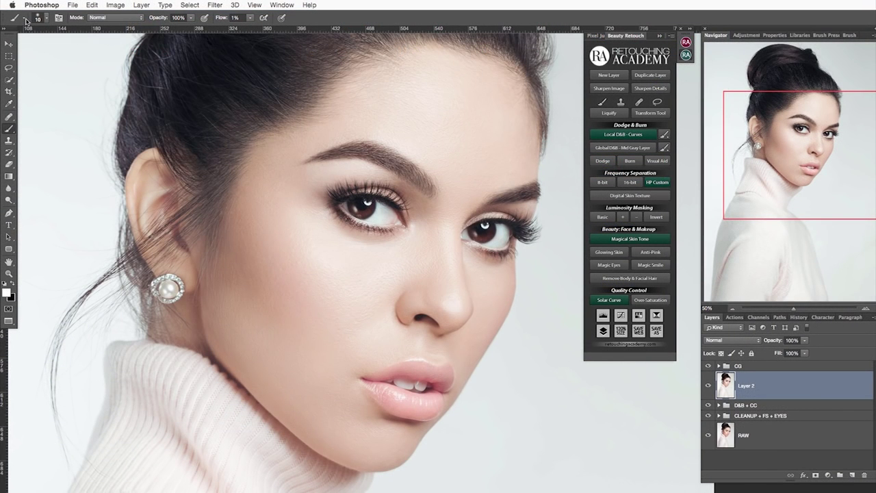
click(26, 20)
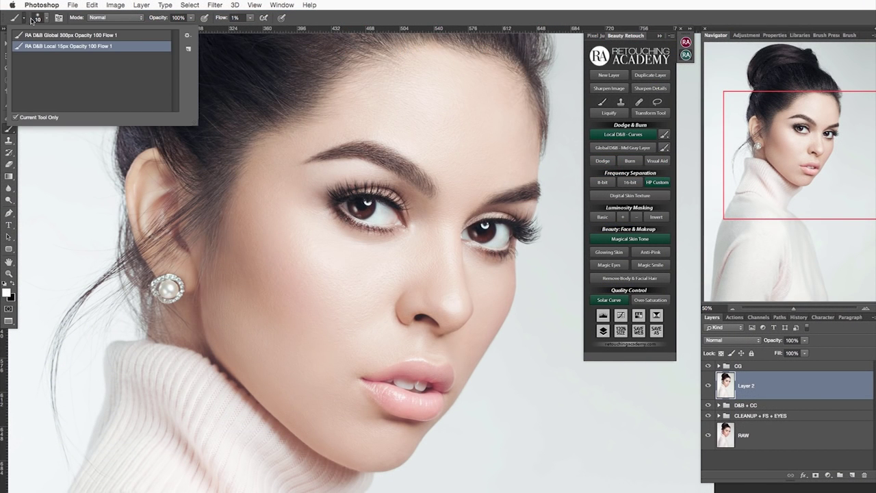
Load tool presets from RA Brush Presets.tpl through the preset list's options menu
click(187, 35)
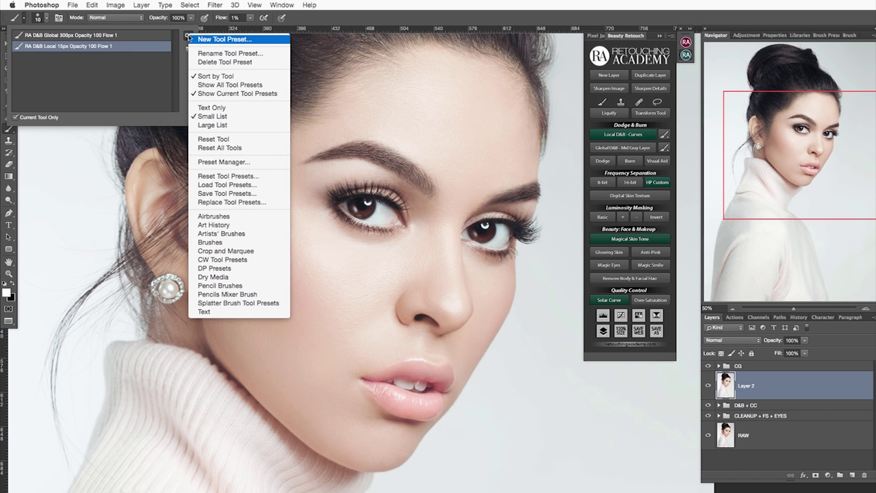
click(251, 184)
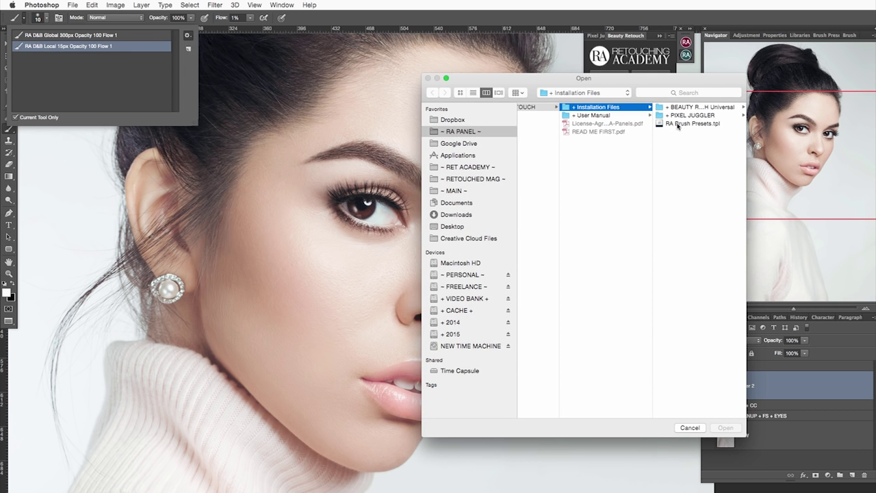
click(678, 124)
click(724, 428)
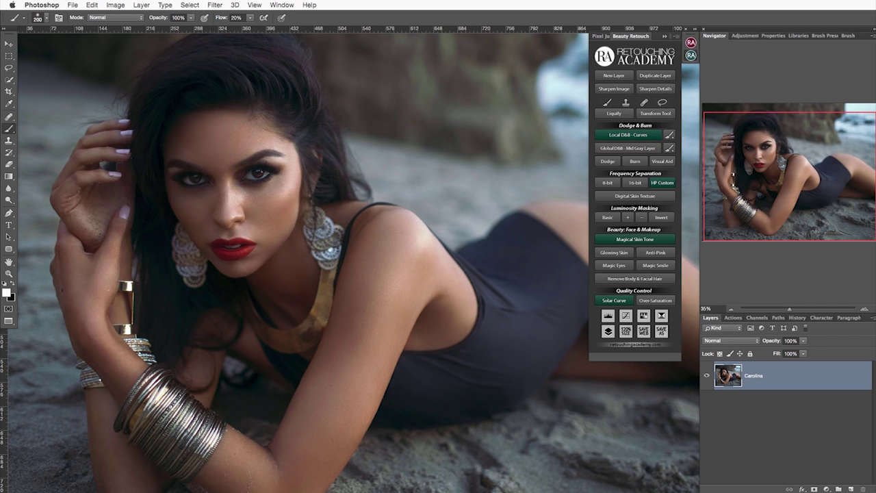
Create a Dodge - Brighten curves group and brighten the wrist with a smaller brush
click(608, 161)
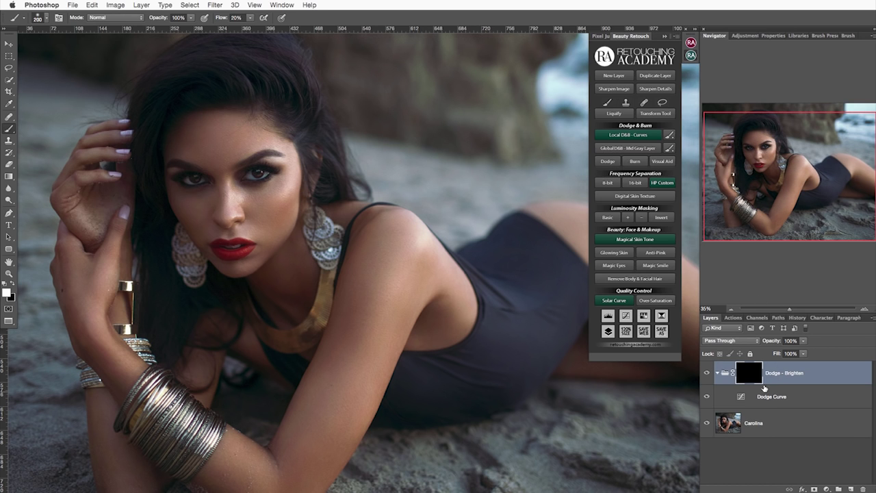
key(bracketleft)
key(bracketleft)
key(bracketleft)
key(bracketleft)
key(bracketleft)
key(bracketleft)
key(shift+1)
key(bracketleft)
drag(83, 326, 138, 385)
Add a Hue/Saturation layer above Dodge Curve with Reds saturation -26
click(753, 404)
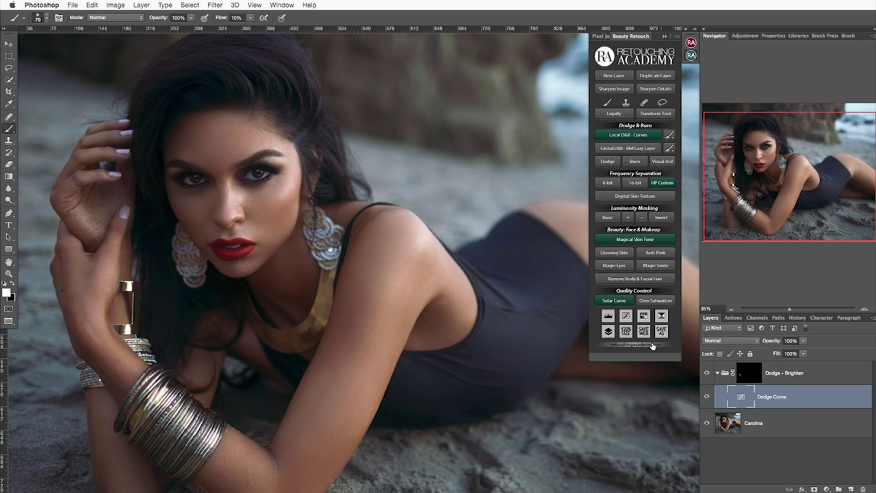
key(ctrl+u)
click(736, 74)
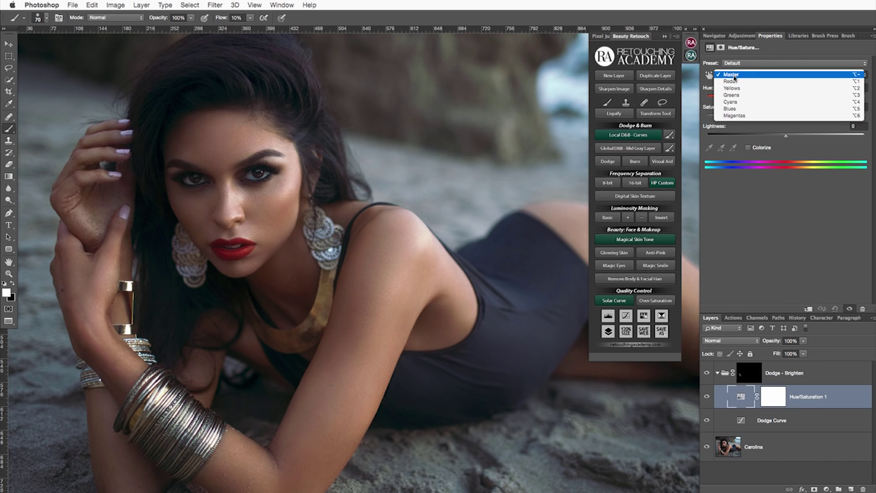
click(736, 82)
drag(785, 116, 764, 121)
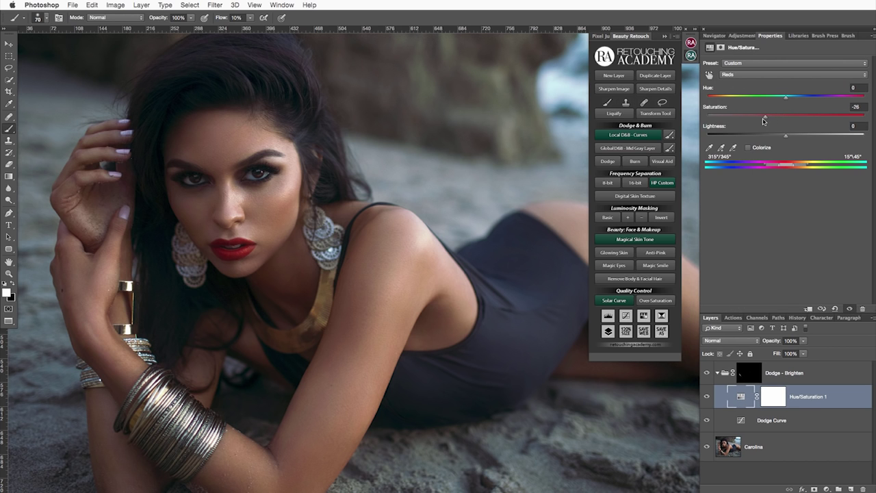
Compare the red desaturation on and off, then lower its opacity to 72%
click(786, 377)
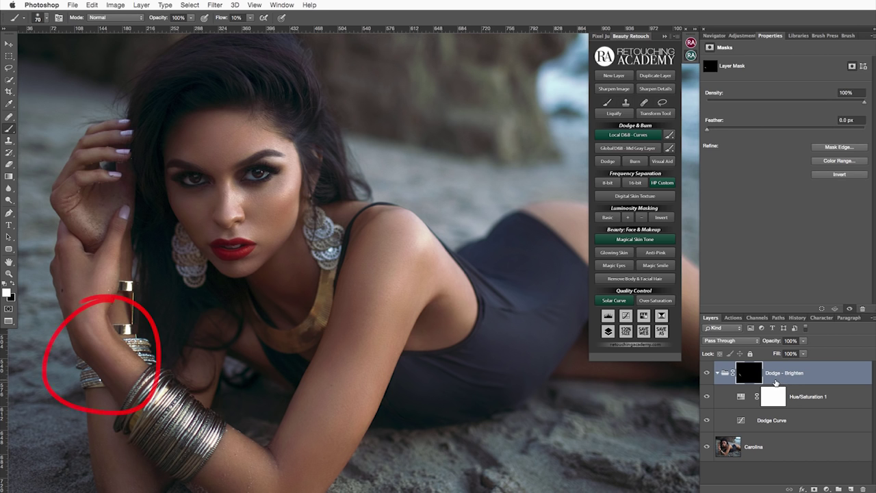
click(708, 397)
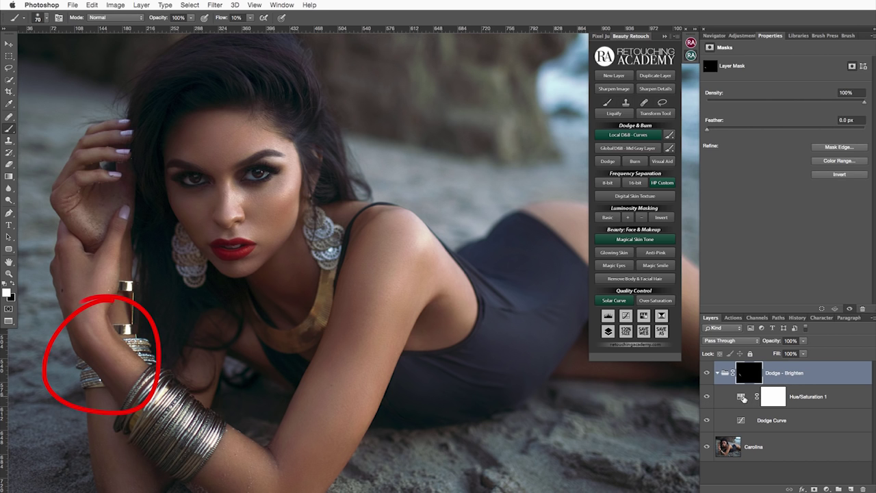
click(744, 397)
drag(803, 340, 785, 351)
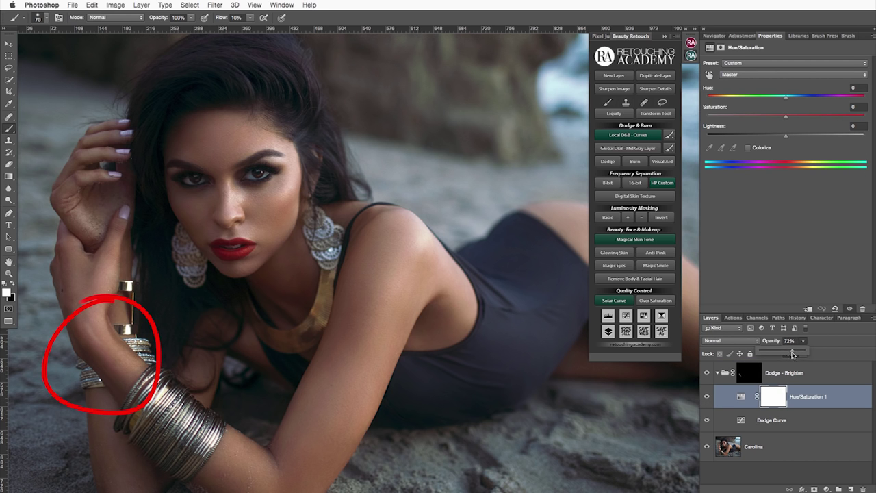
click(791, 372)
Create a Burn - Darken curves group with a smaller brush at 70% opacity
click(635, 161)
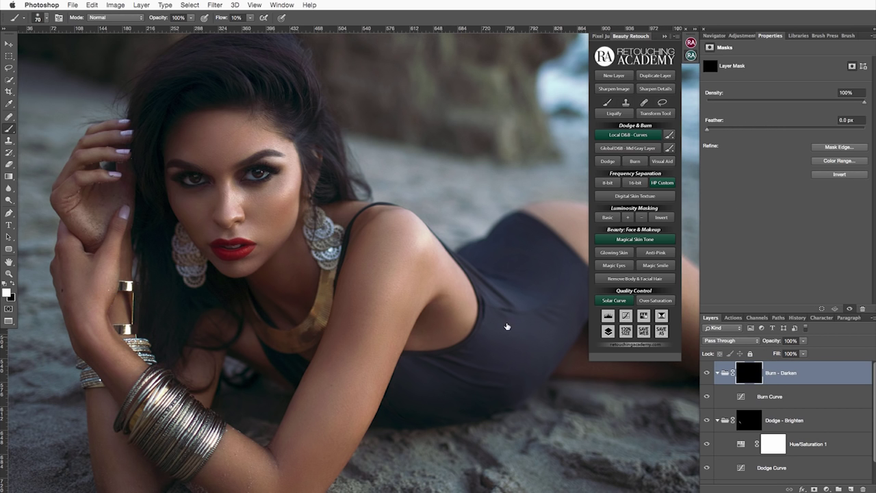
key(7)
key(bracketleft)
key(bracketleft)
key(bracketleft)
Add a Hue/Saturation layer above Burn Curve with Reds saturation +28
click(745, 398)
key(ctrl+u)
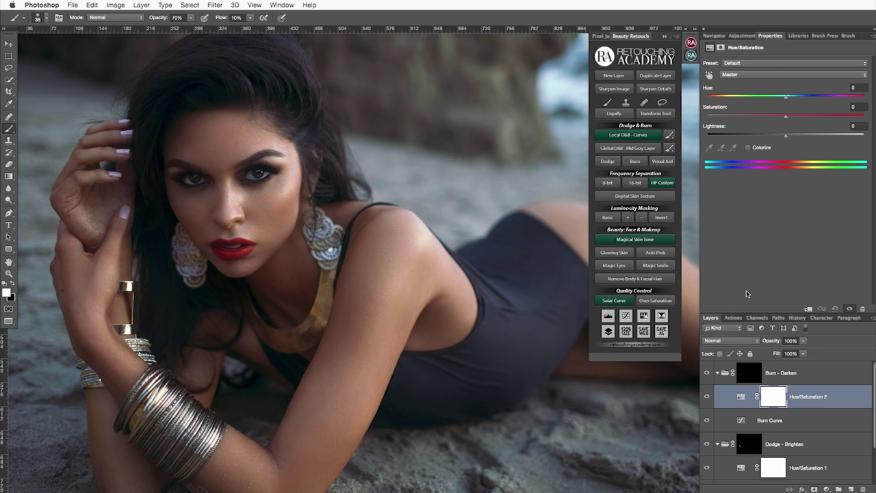
click(733, 75)
click(733, 84)
drag(786, 117, 792, 120)
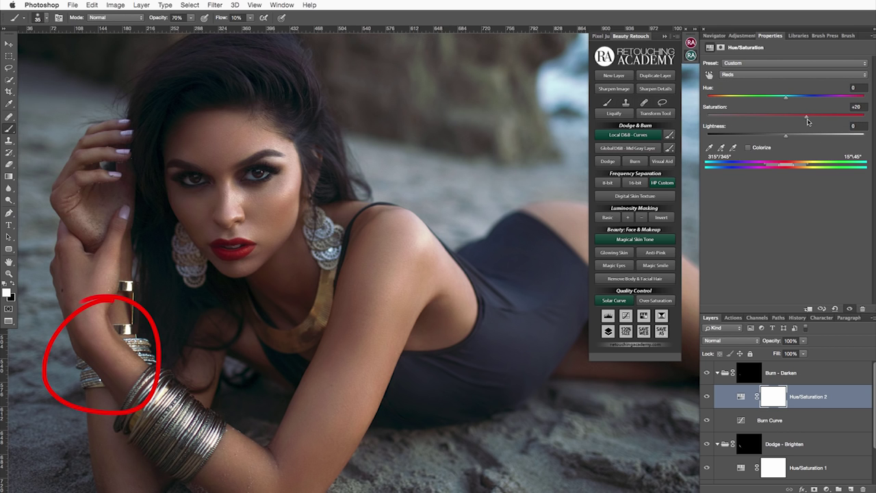
Collapse both groups and turn on the black-and-white Visual Aid
click(717, 373)
click(718, 396)
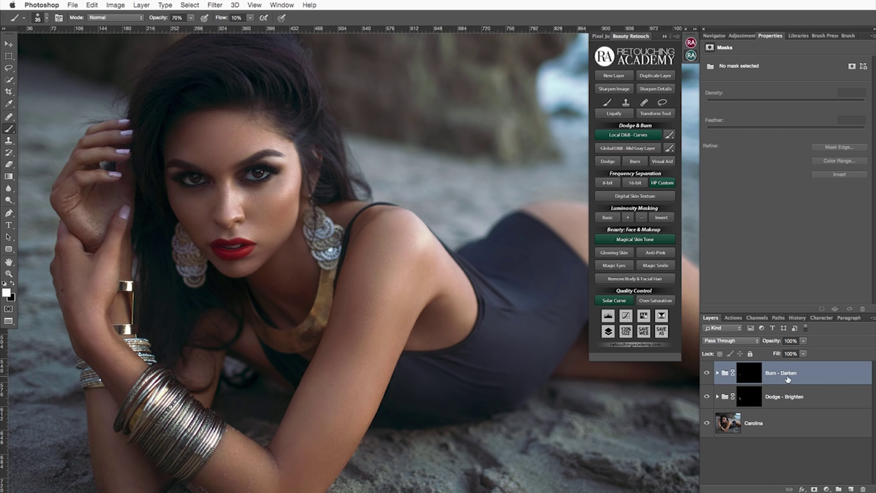
click(664, 161)
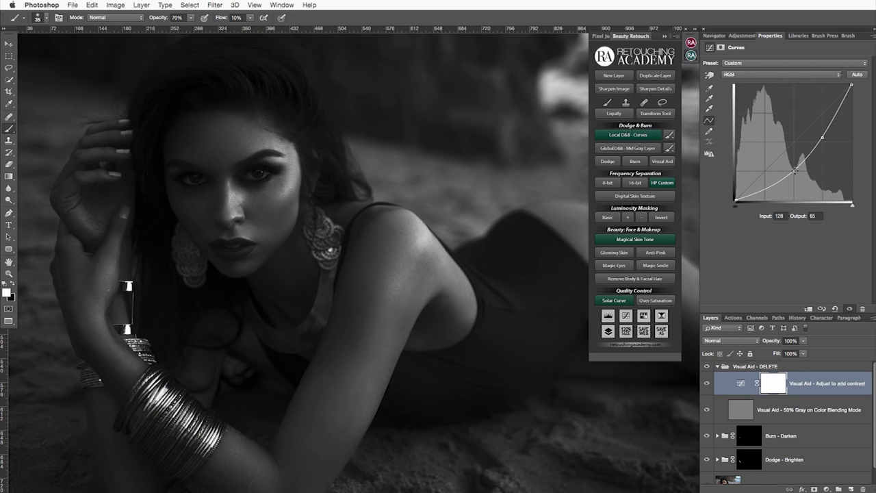
Delete the Visual Aid - DELETE group
click(715, 370)
key(Delete)
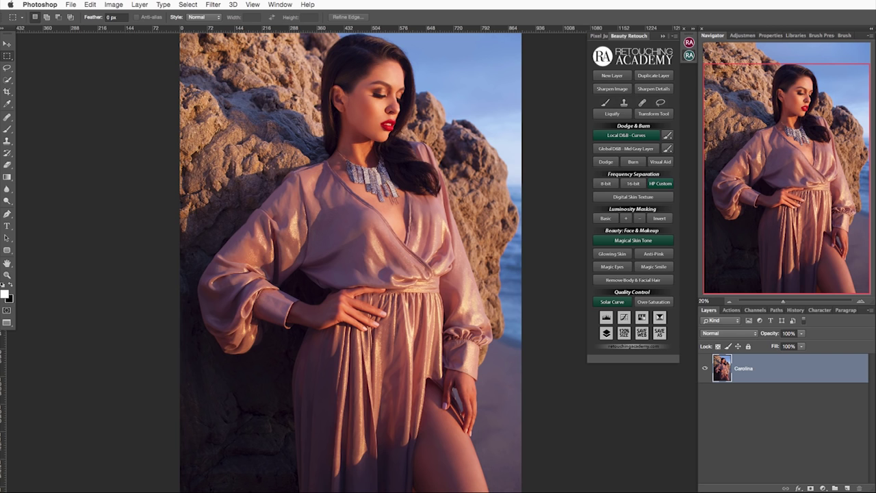
Select the bright tones as a luminosity mask and inspect the Blue channel
click(606, 217)
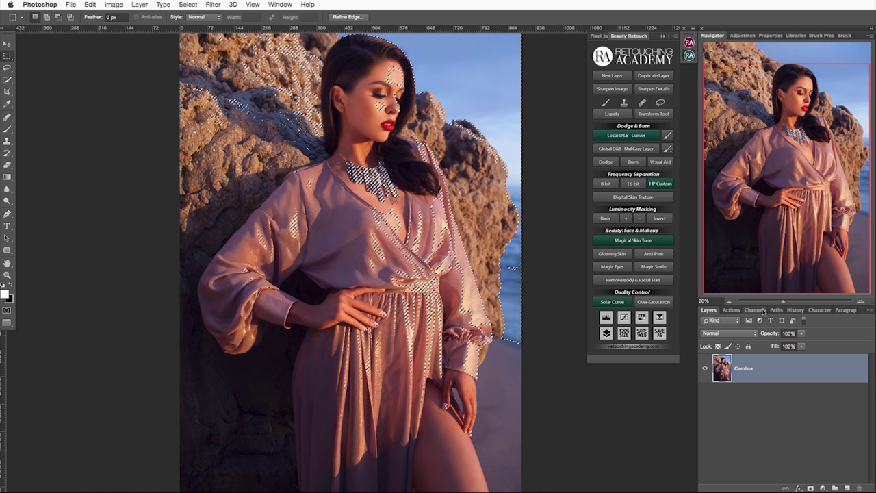
click(763, 311)
click(737, 378)
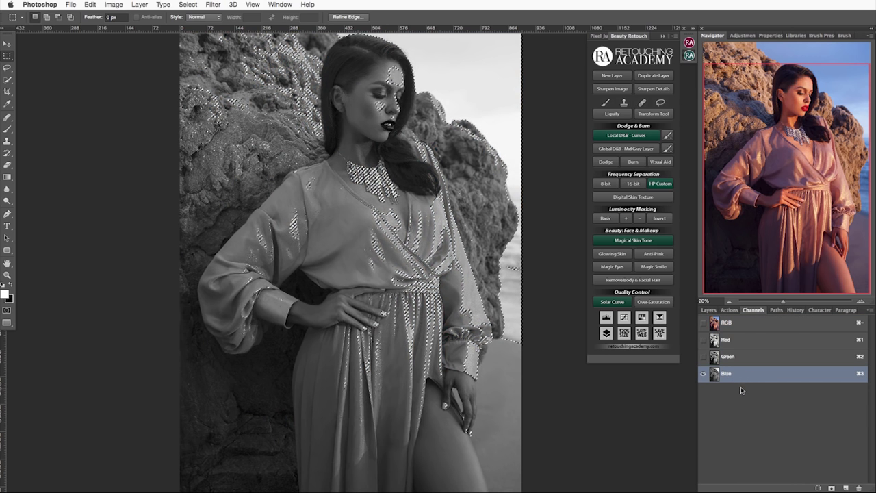
click(703, 323)
click(729, 324)
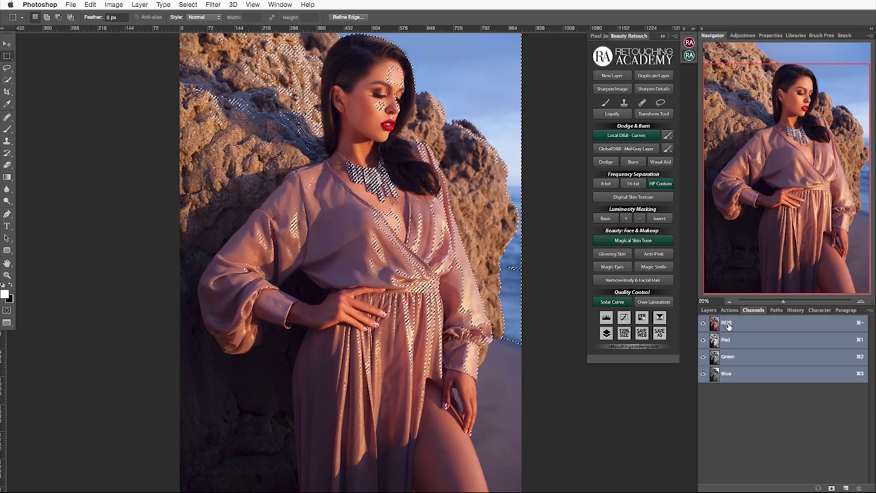
click(709, 310)
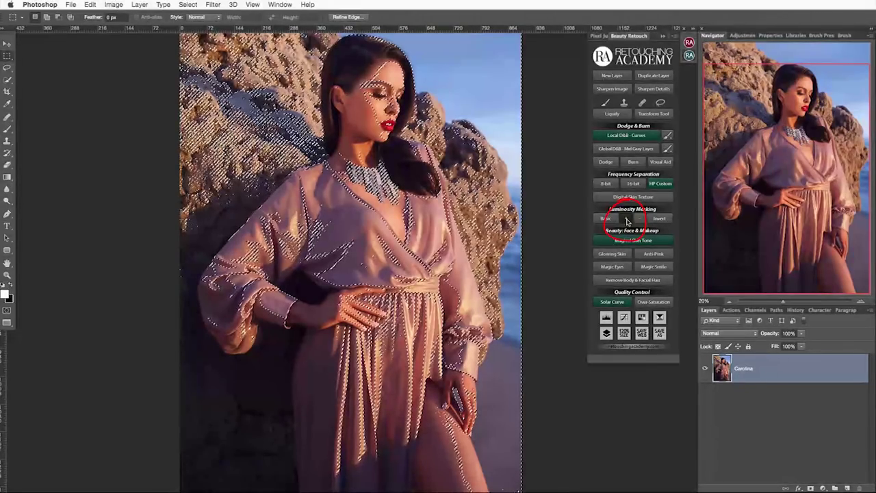
Widen the luminosity selection, add a masked Curves 1 layer, and view its mask
click(625, 219)
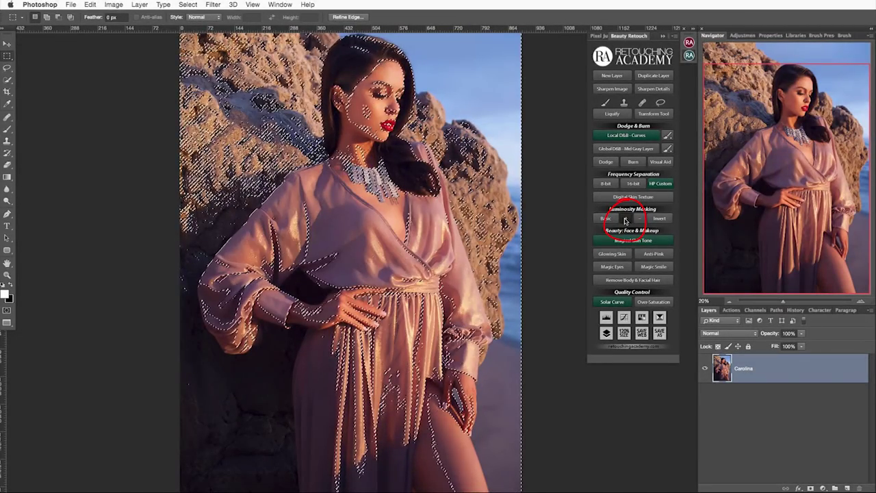
click(624, 317)
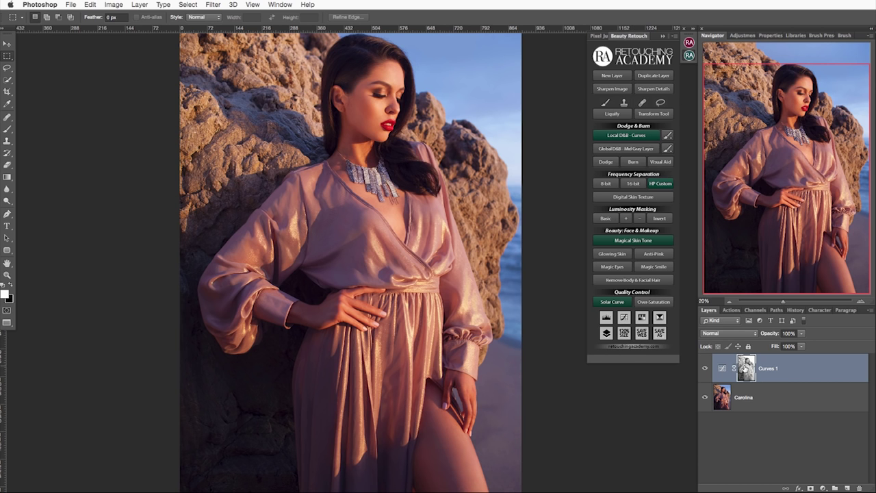
alt+click(746, 371)
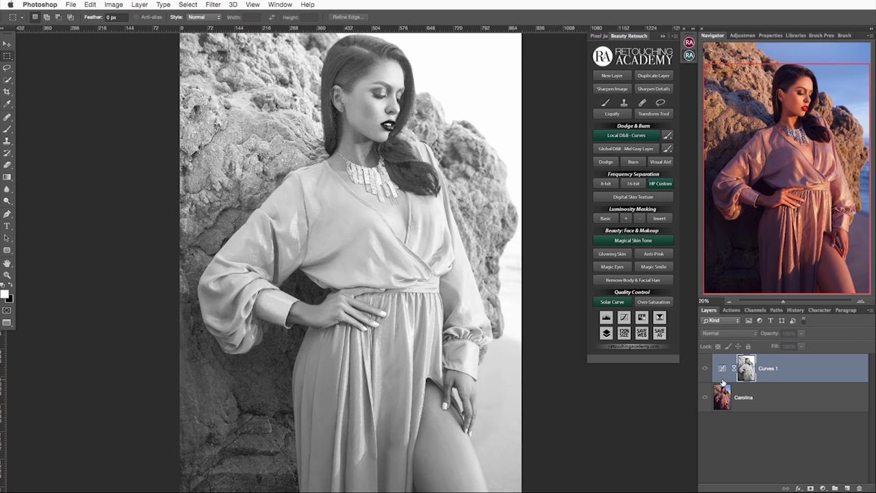
click(723, 369)
Pull the Curves 1 Red curve down and Green up, hide it, and load an expanded luminosity selection
click(780, 73)
click(747, 84)
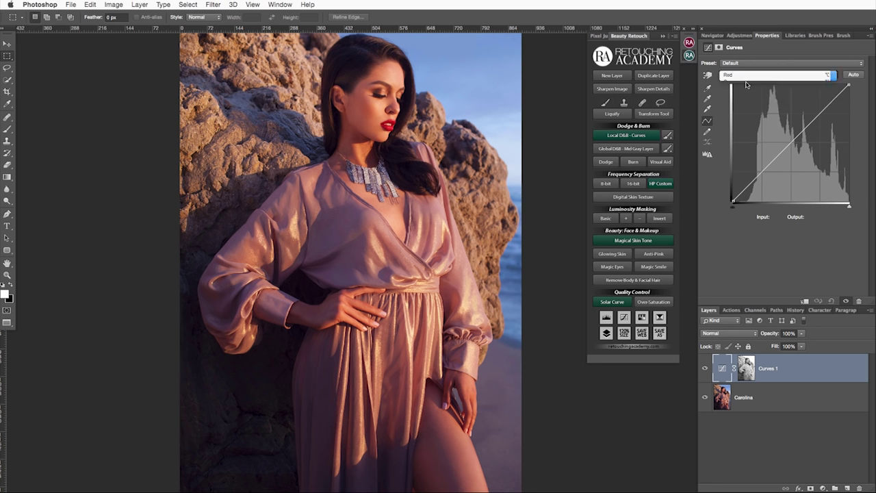
drag(809, 123, 788, 226)
click(781, 74)
click(746, 84)
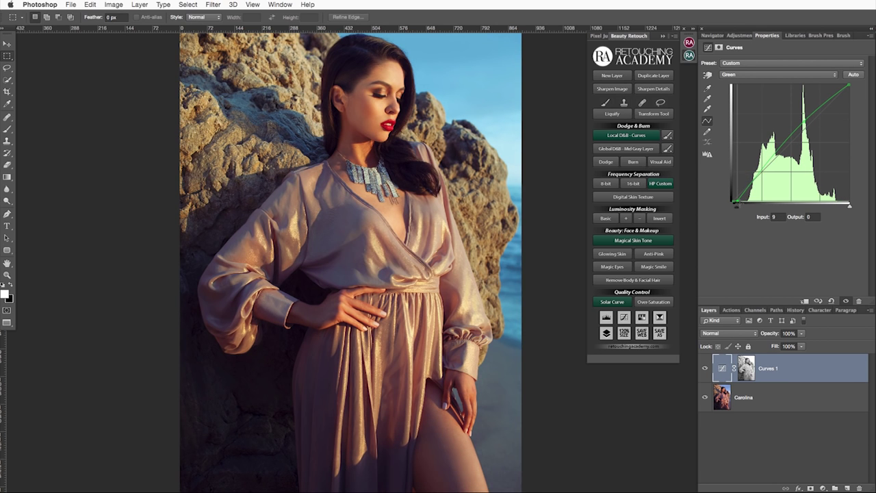
key(ctrl+z)
key(ctrl+z)
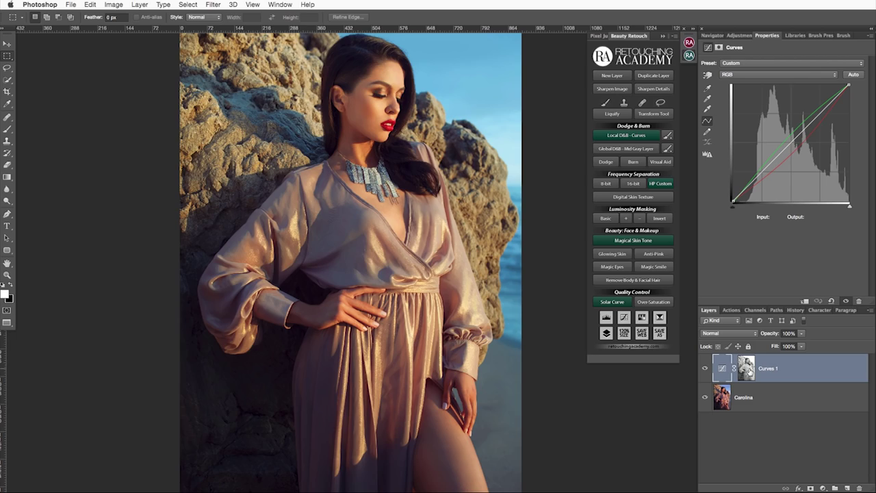
click(705, 368)
click(626, 219)
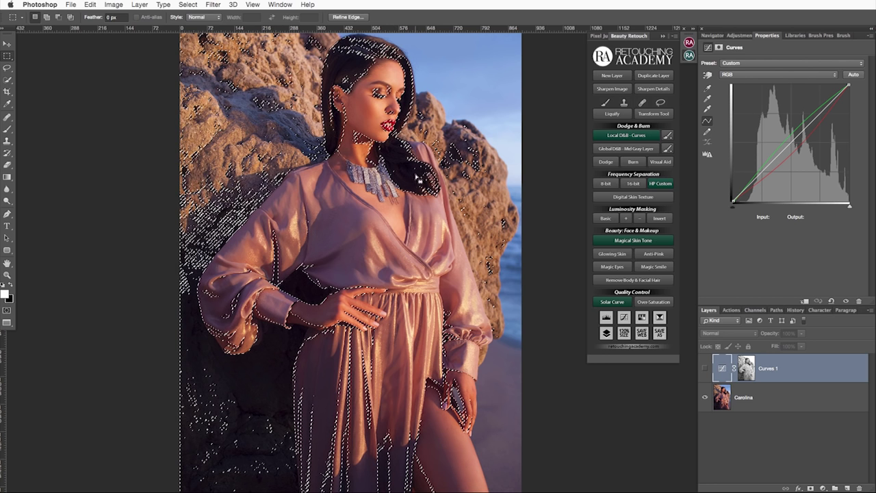
Add a Selective Color layer masked by the selection and check its mask
click(643, 318)
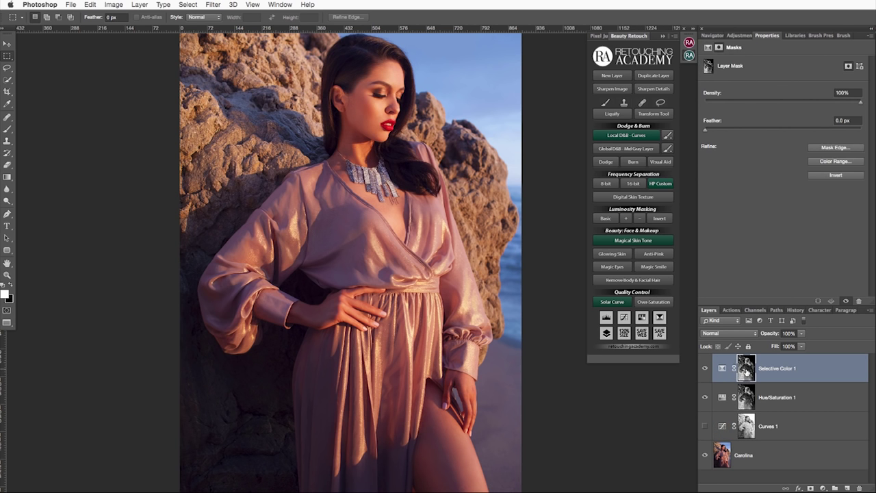
alt+click(746, 373)
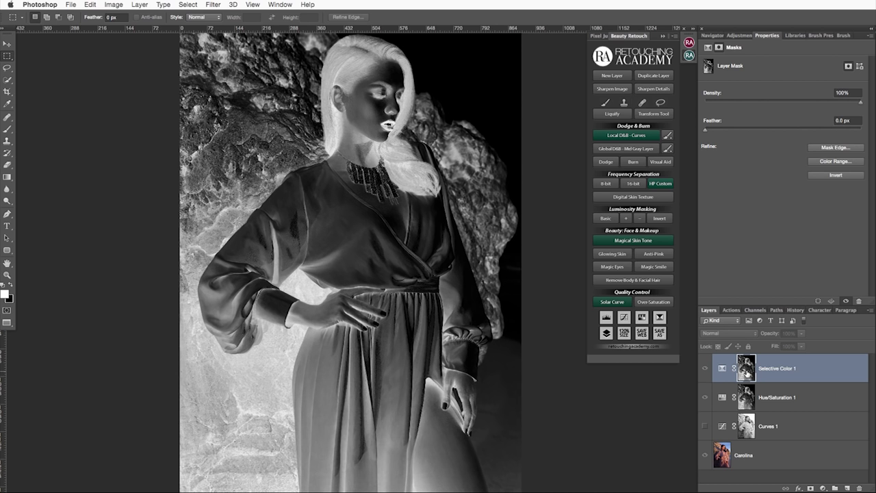
alt+click(746, 368)
Set the Blacks to Cyan -11, Magenta -5, Yellow -8, Black +6
click(722, 368)
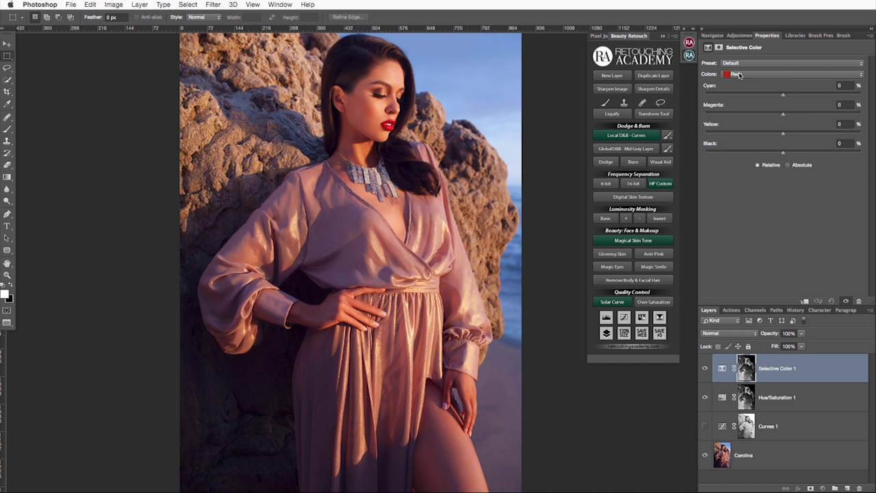
drag(782, 114, 776, 133)
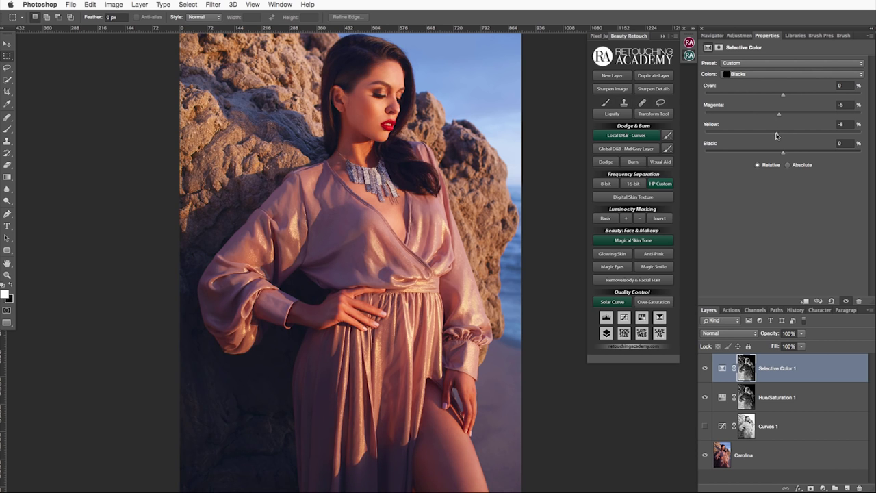
mouse_move(783, 96)
mouse_down()
mouse_move(807, 101)
mouse_move(775, 103)
mouse_up()
drag(784, 152, 787, 152)
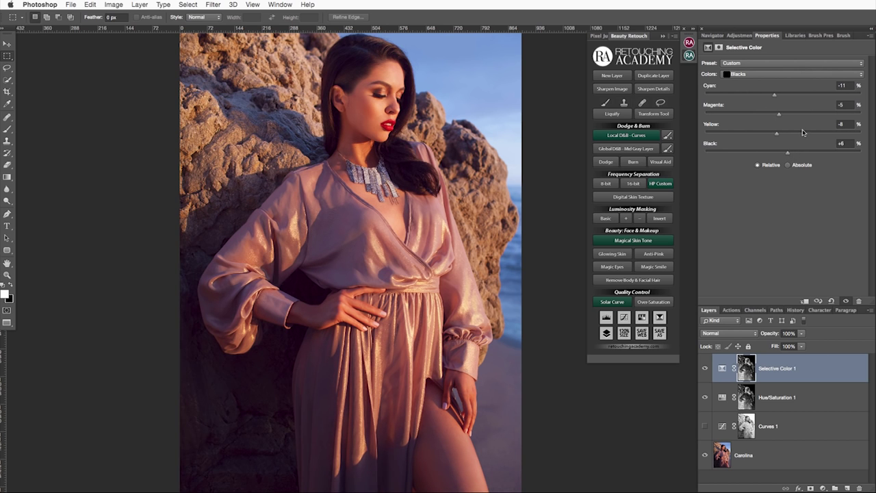
drag(783, 97, 765, 97)
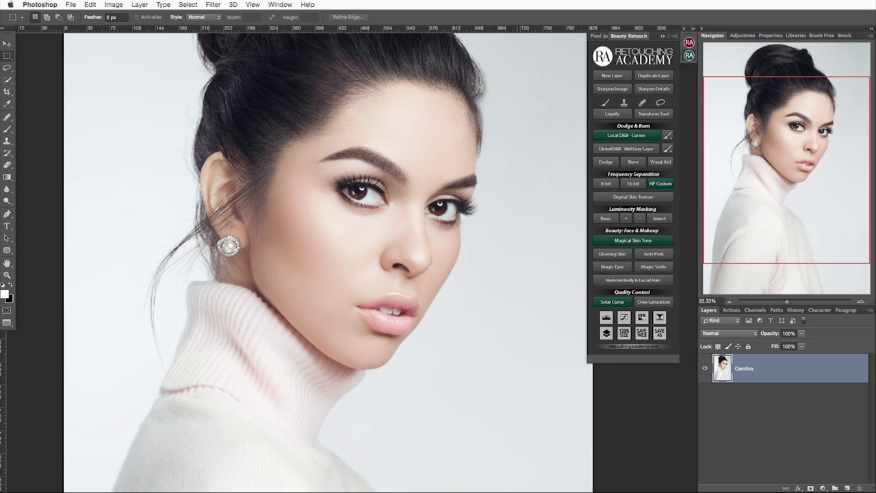
Select the bright areas by luminosity, inspect the Blue channel, and narrow the selection three times
click(606, 218)
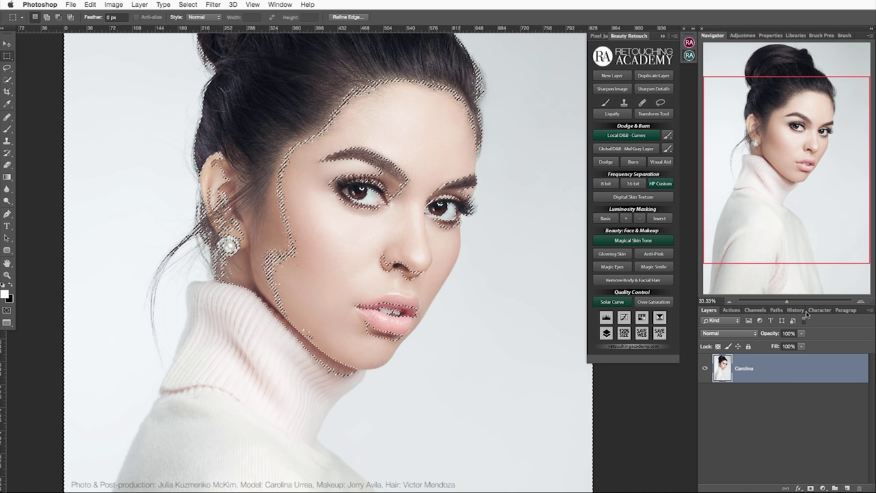
click(754, 310)
click(737, 375)
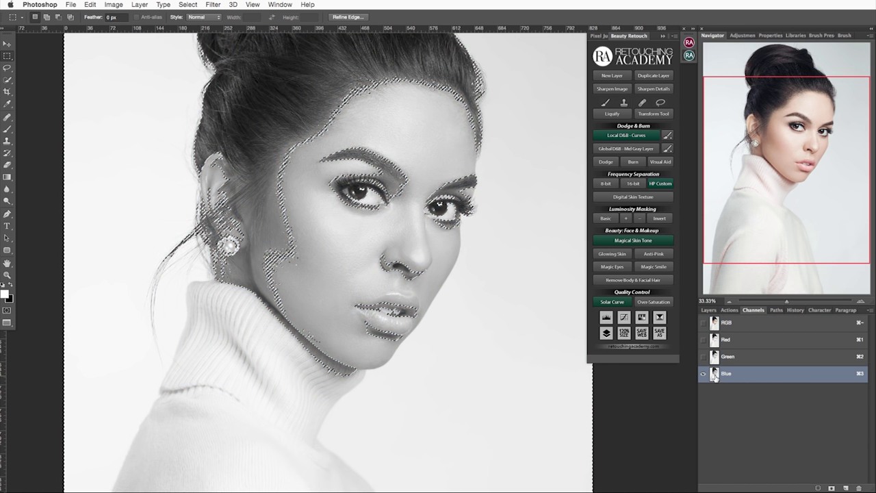
click(725, 322)
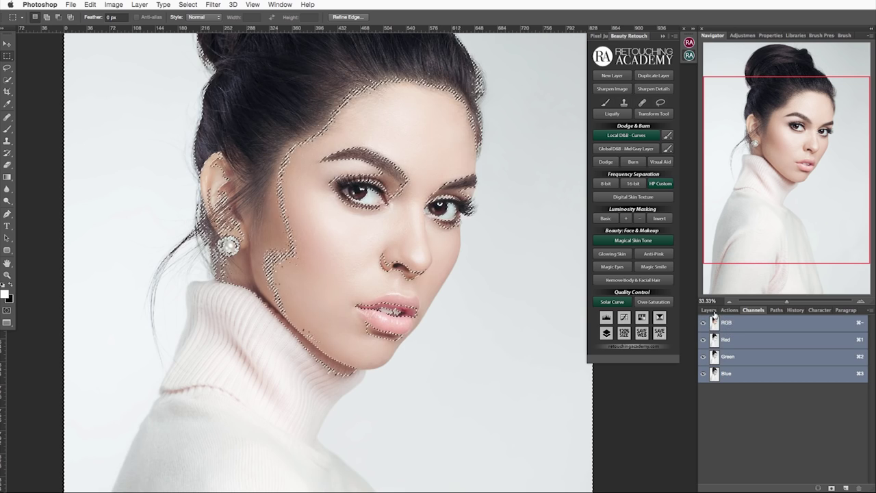
click(709, 309)
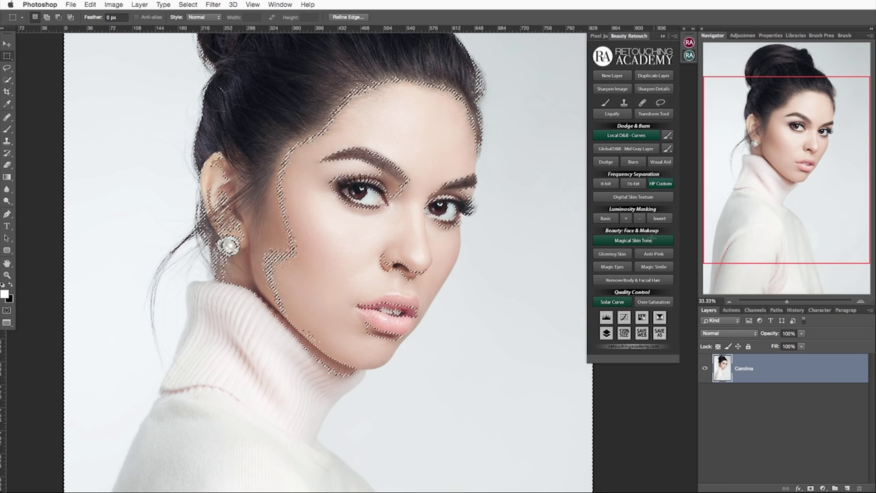
click(640, 219)
click(639, 219)
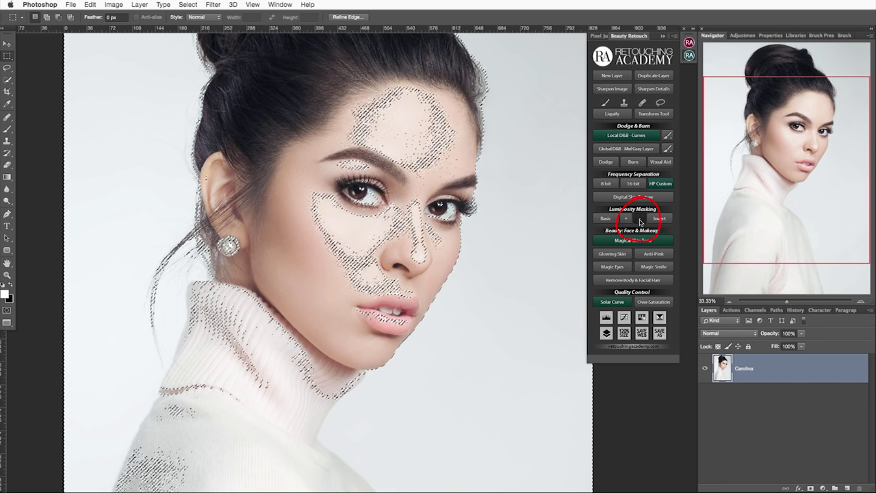
click(640, 219)
Add a masked Selective Color layer tinting the Whites (Cyan +88, Magenta -65, Black -46) and compare before/after
click(641, 318)
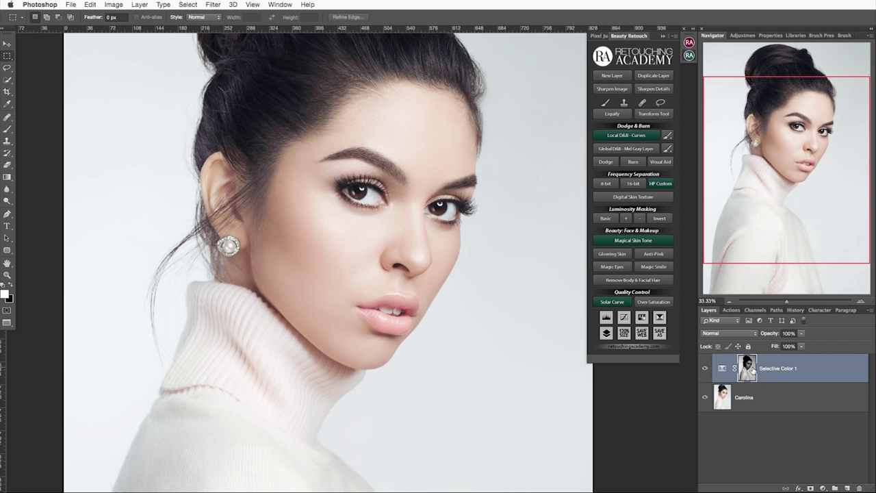
click(748, 369)
click(763, 114)
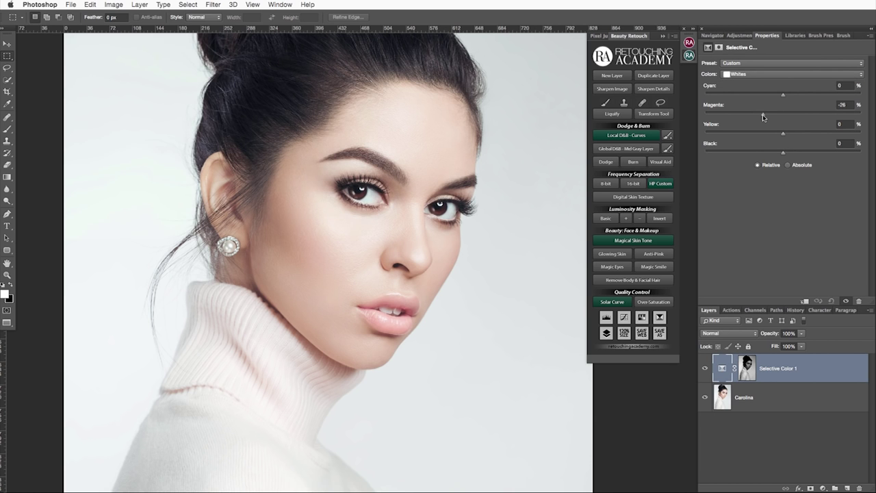
drag(764, 114, 733, 114)
drag(783, 152, 752, 152)
drag(783, 95, 852, 94)
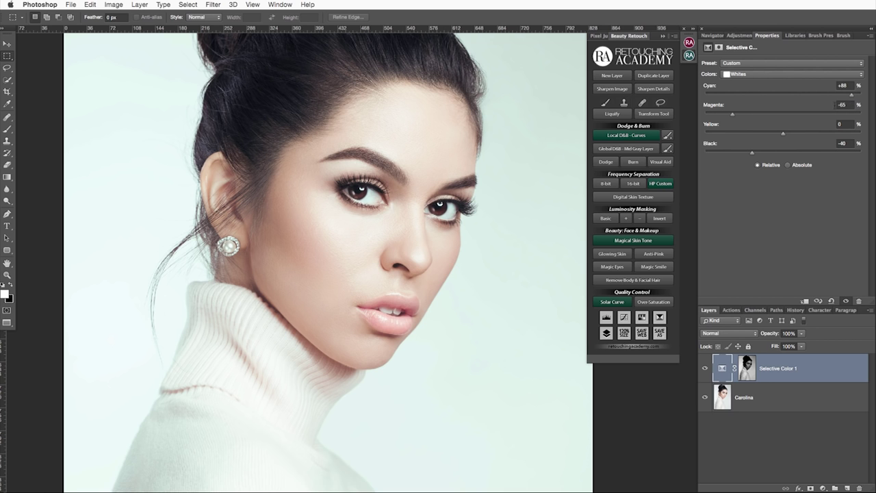
drag(733, 115, 757, 117)
drag(783, 134, 826, 136)
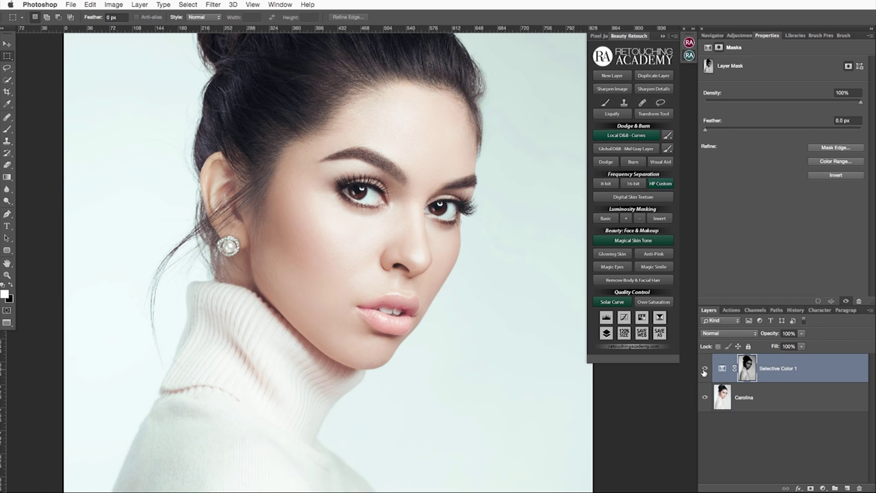
click(705, 369)
click(705, 369)
click(705, 370)
click(706, 370)
Narrow a new luminosity selection and add a Selective Color layer for Blacks: Magenta +4, Cyan +10, Black +13
click(625, 218)
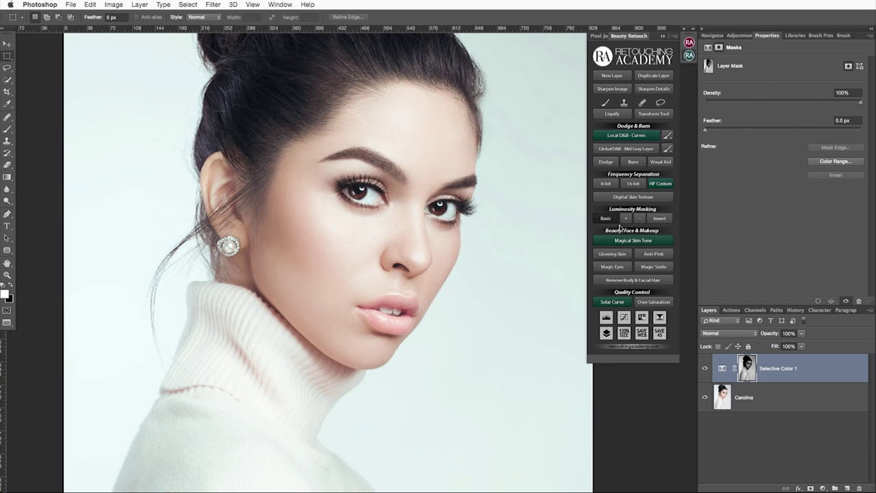
click(625, 218)
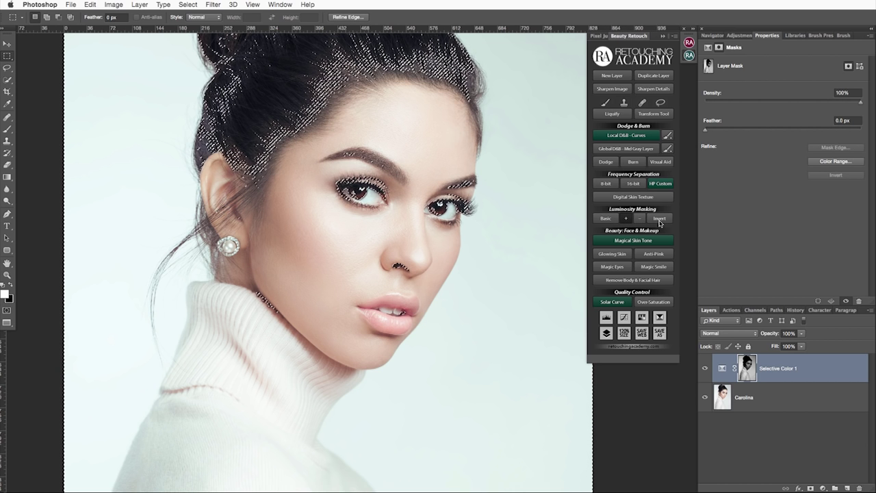
click(661, 318)
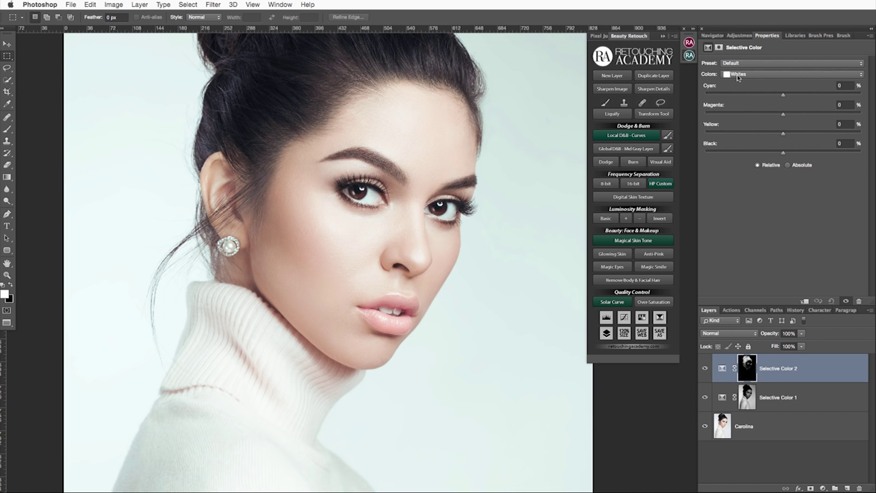
click(738, 74)
click(740, 91)
mouse_move(782, 115)
mouse_down()
mouse_move(761, 116)
mouse_move(783, 117)
mouse_move(784, 126)
mouse_up()
drag(783, 96, 792, 97)
drag(783, 154, 794, 155)
View the new layer's mask, then toggle the second adjustment on and off to compare
alt+click(747, 376)
alt+click(746, 377)
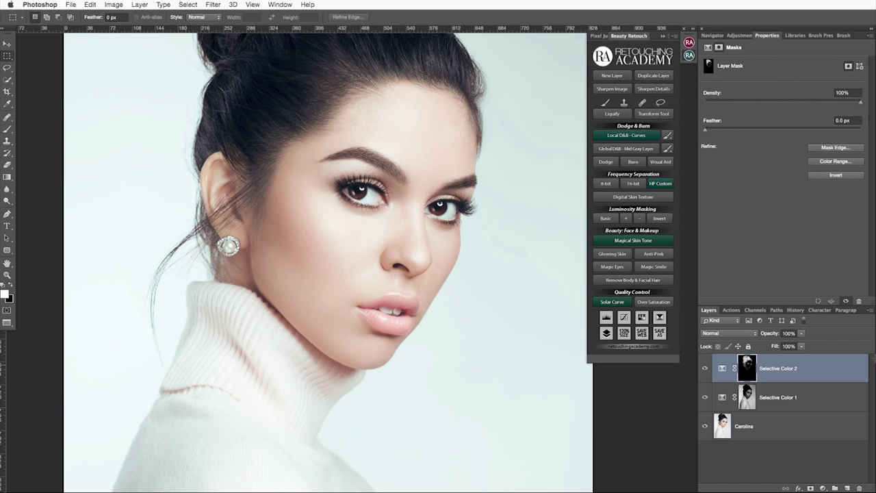
scroll(538, 354, up, 5)
click(705, 370)
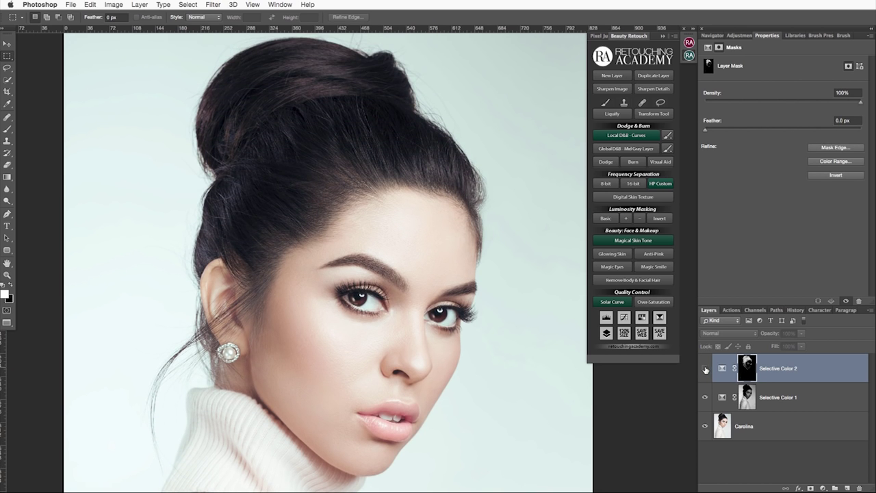
click(705, 370)
click(705, 370)
click(705, 371)
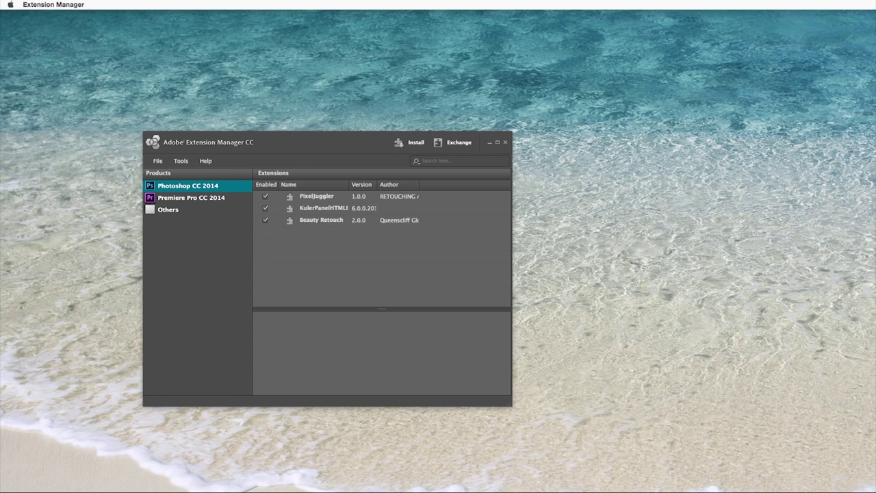
Remove the Beauty Retouch 2.0.0 extension from Extension Manager, confirming the removal
click(417, 221)
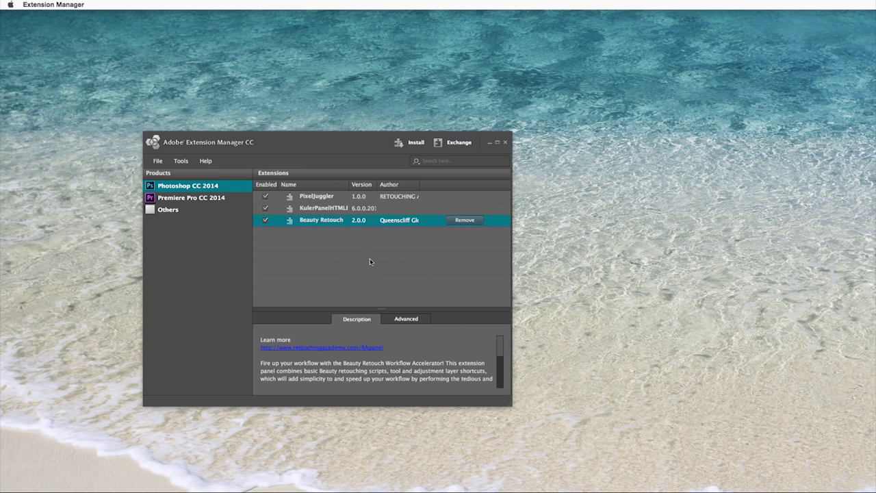
click(465, 220)
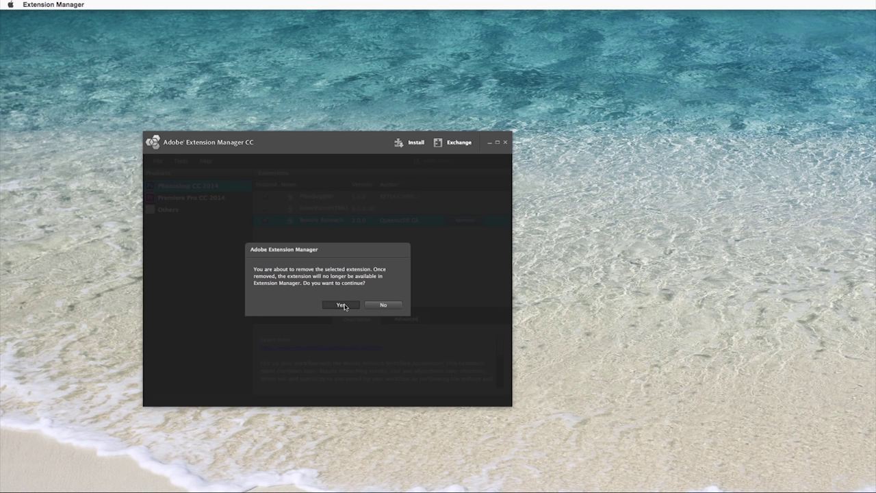
click(345, 306)
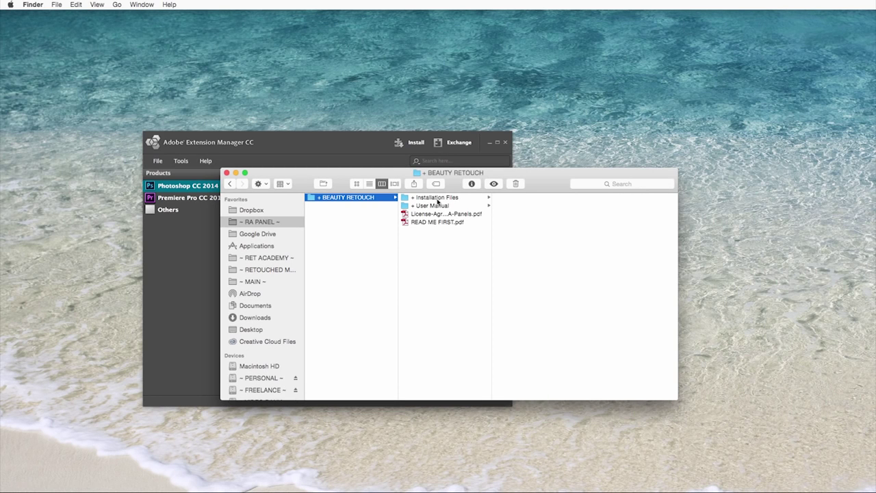
Install BeautyRetouch_Uni_2.0.zxp from the Universal folder, accepting the license and the unverified-extension warning
click(438, 199)
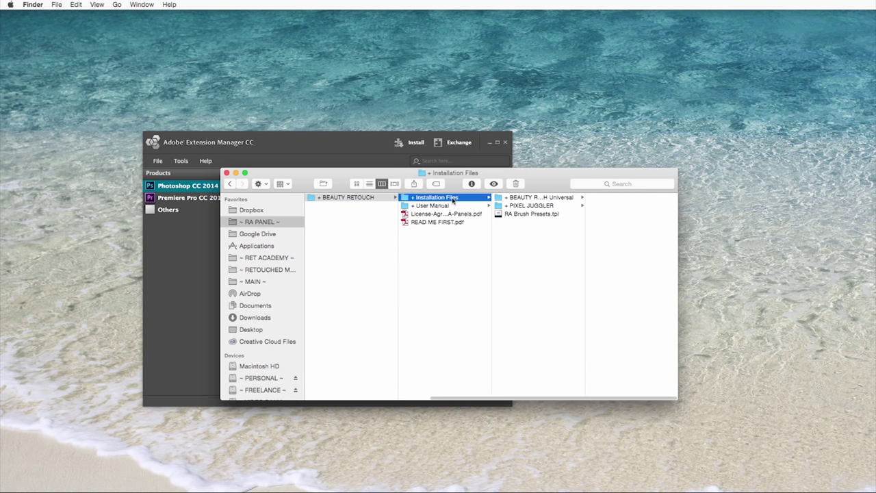
click(527, 199)
click(616, 197)
double_click(559, 200)
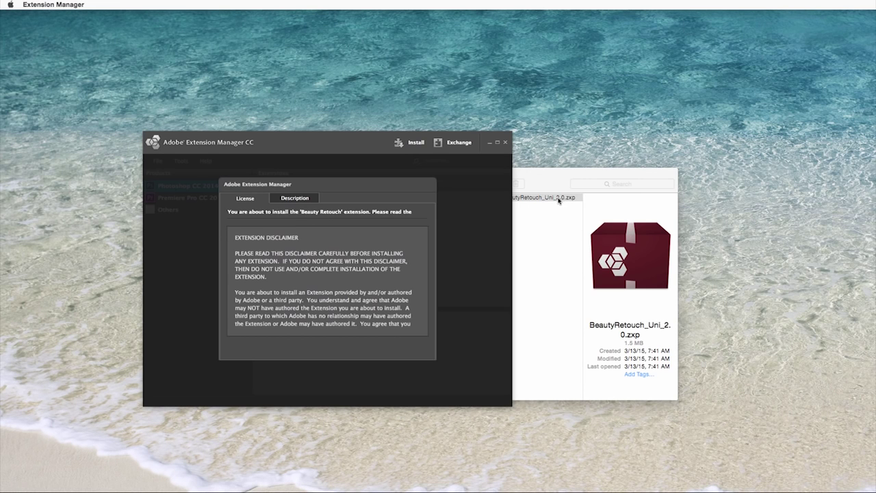
scroll(342, 328, down, 15)
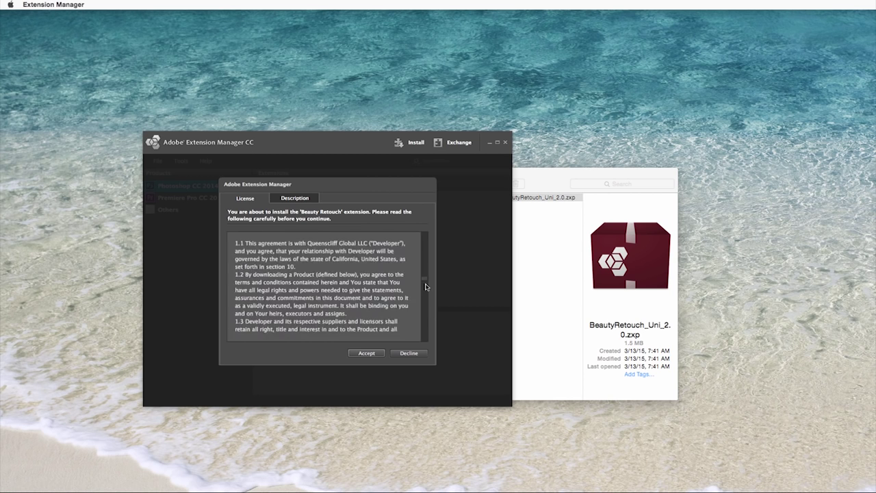
click(366, 354)
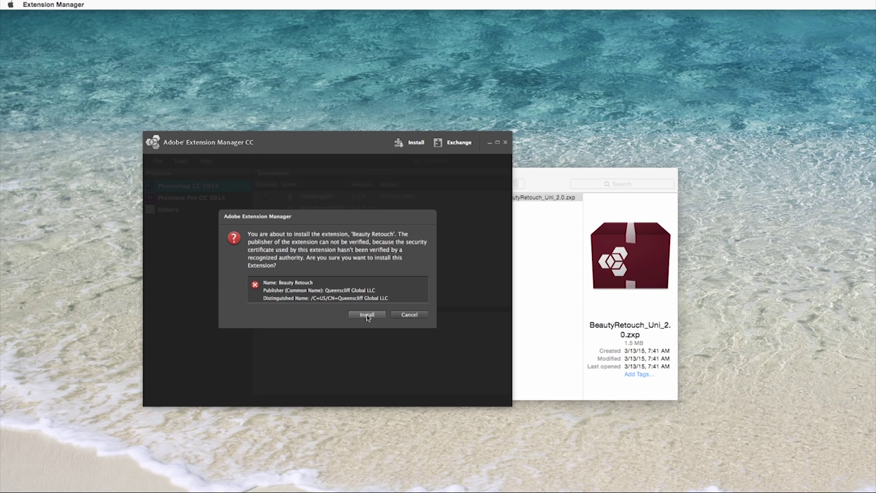
click(367, 315)
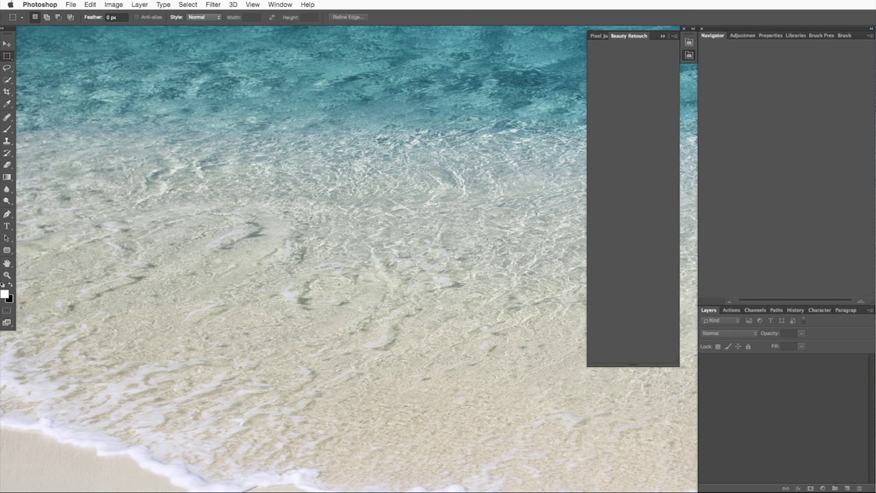
Check the Window > Extensions menu for Beauty Retouch, then close the menu unchanged
click(279, 5)
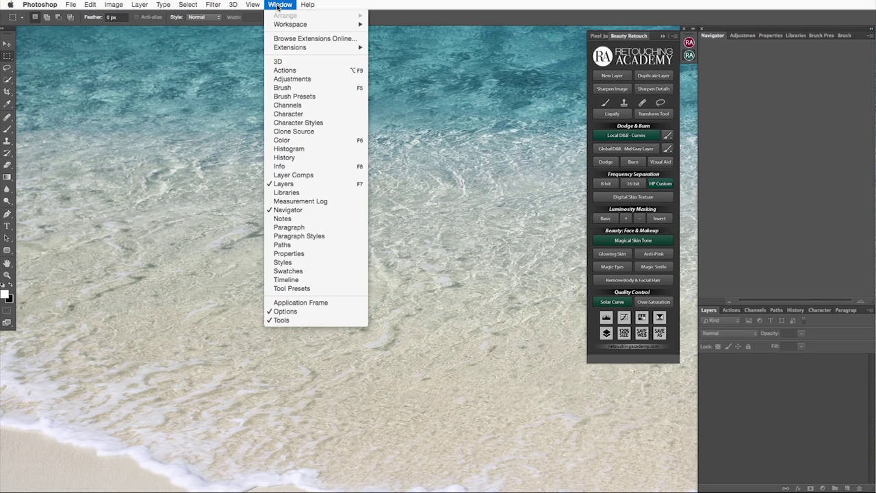
mouse_move(285, 50)
click(285, 8)
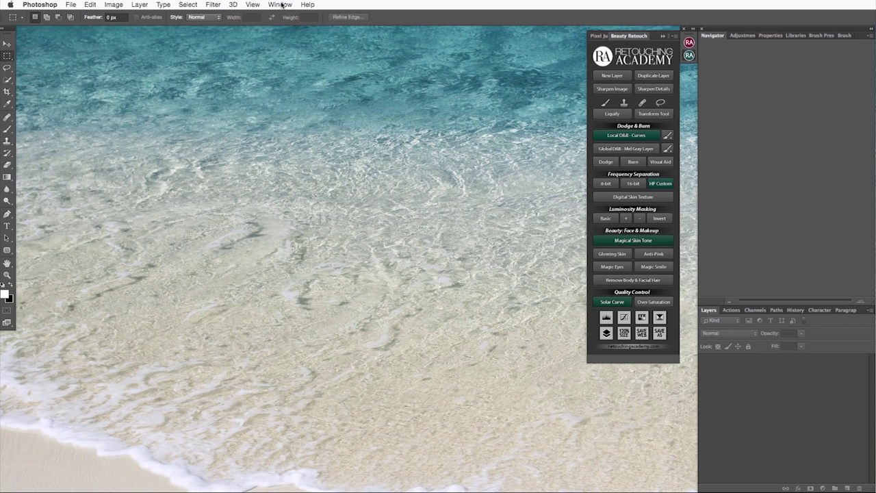